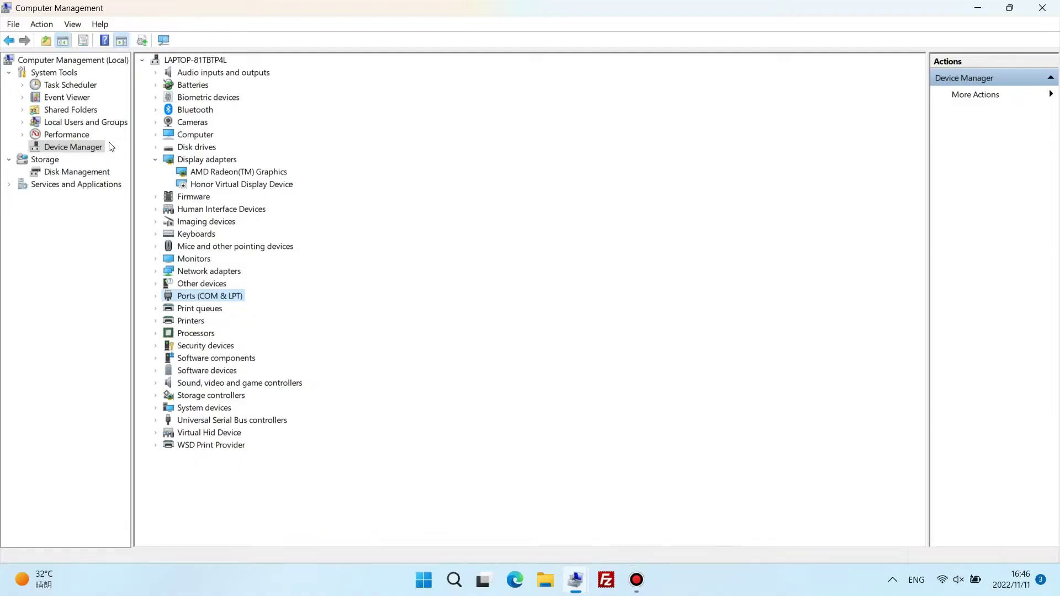
# - Expand Ports (COM & LPT) in Device Manager and select USB Serial Port (COM19)
pyautogui.doubleClick(202, 296)
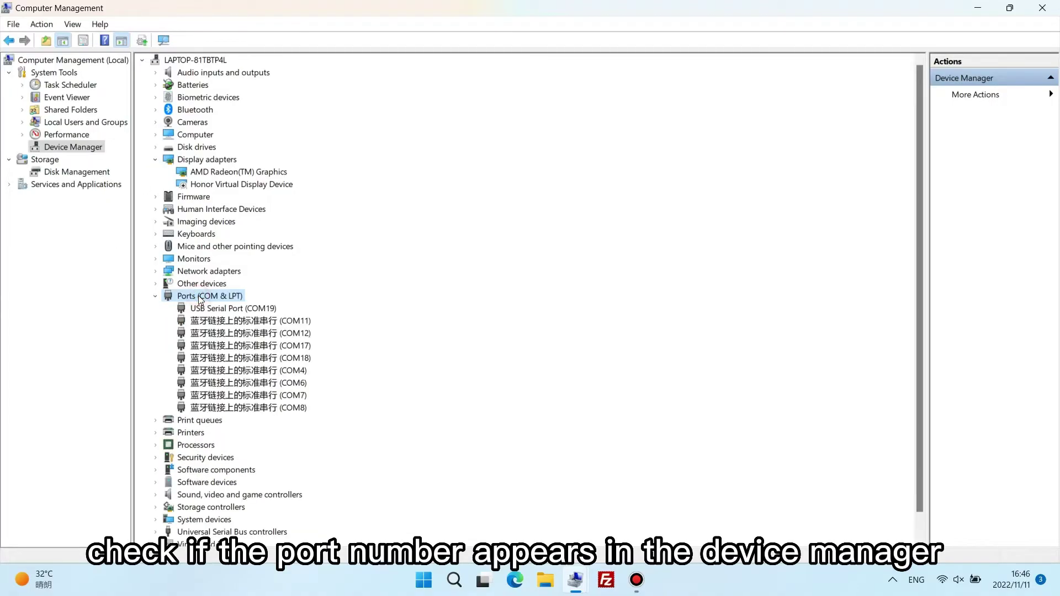
pyautogui.click(217, 309)
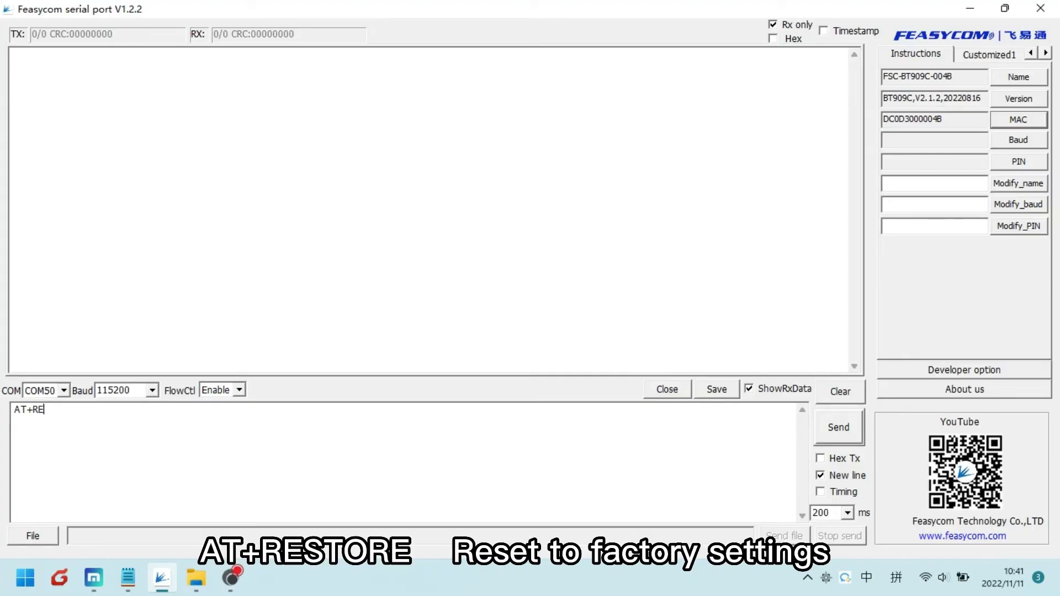
# - Factory-restore the module with AT+RESTORE, then send AT+PROFILE=35
pyautogui.write('STORE')
pyautogui.press('Return')
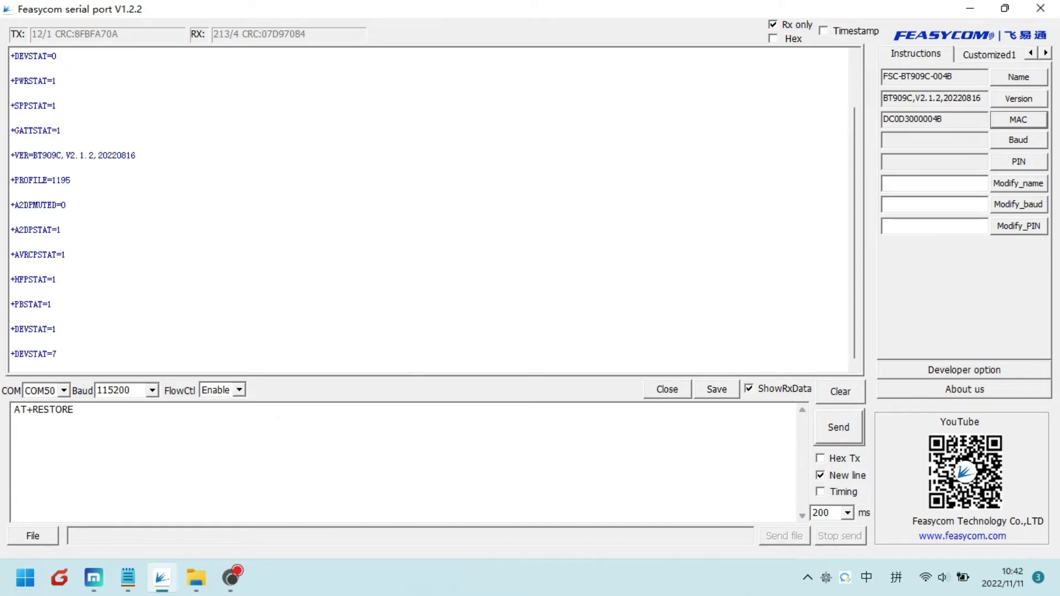
pyautogui.press('BackSpace')
pyautogui.press('BackSpace')
pyautogui.press('BackSpace')
pyautogui.write('PROF')
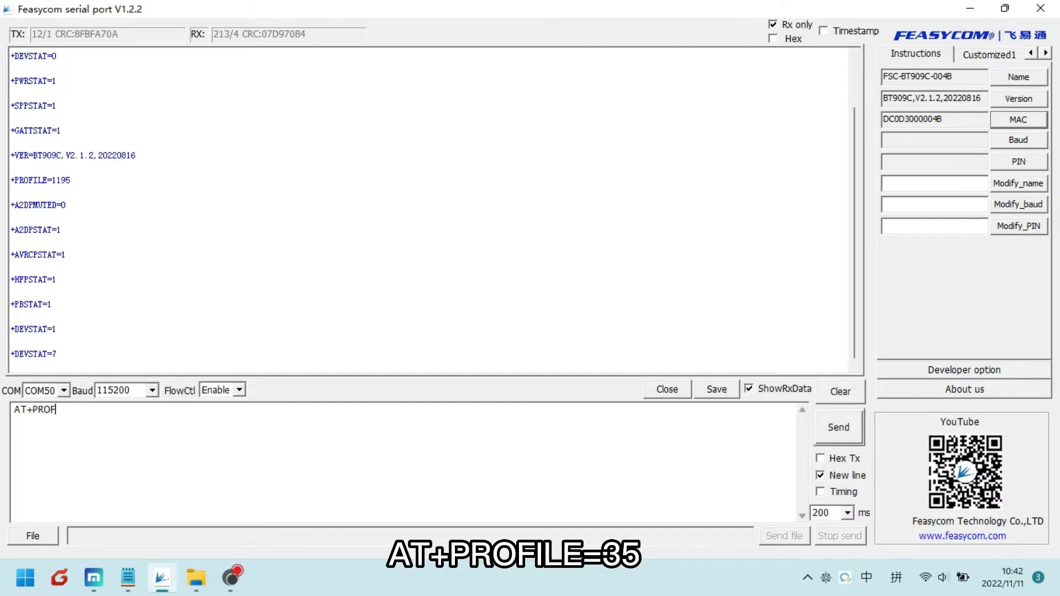
pyautogui.write('ILE=35')
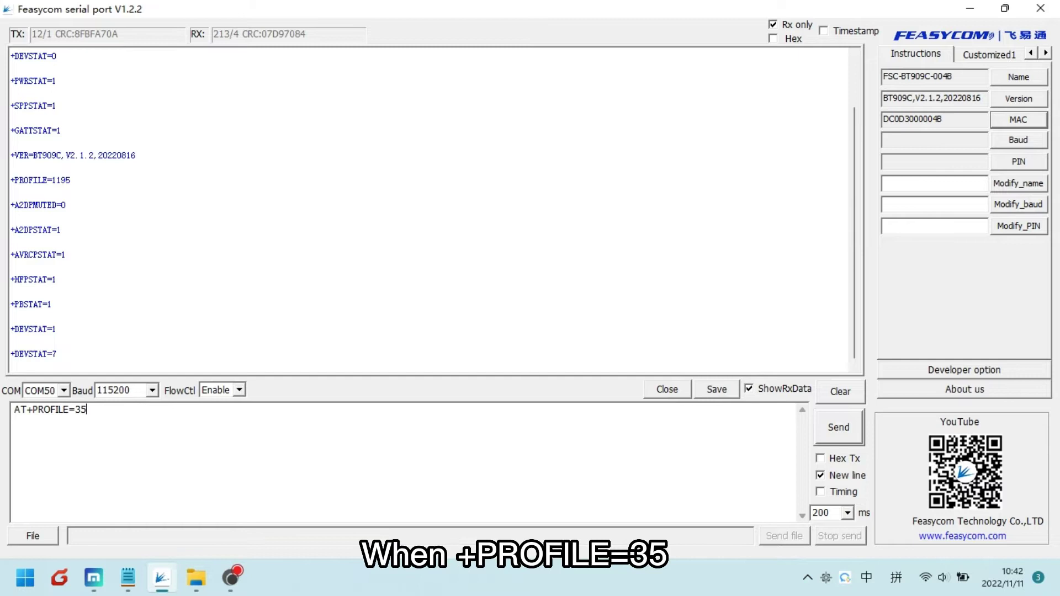
pyautogui.press('Return')
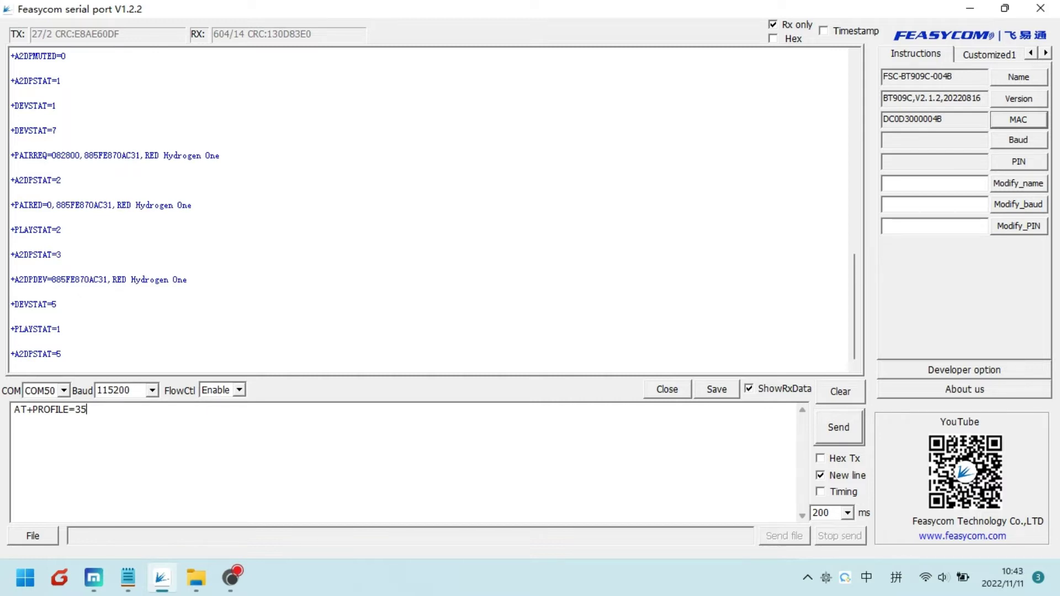
# - Select the +A2DPDEV line and scroll the log to review the pairing replies
pyautogui.click(187, 279)
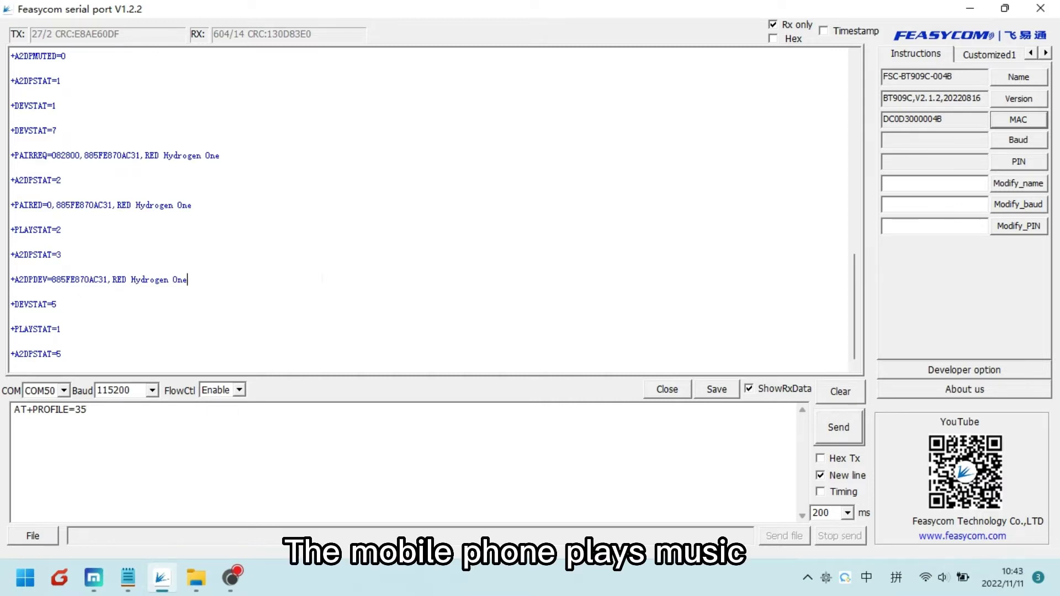
pyautogui.scroll(1, 115, 220)
pyautogui.scroll(-1, 431, 210)
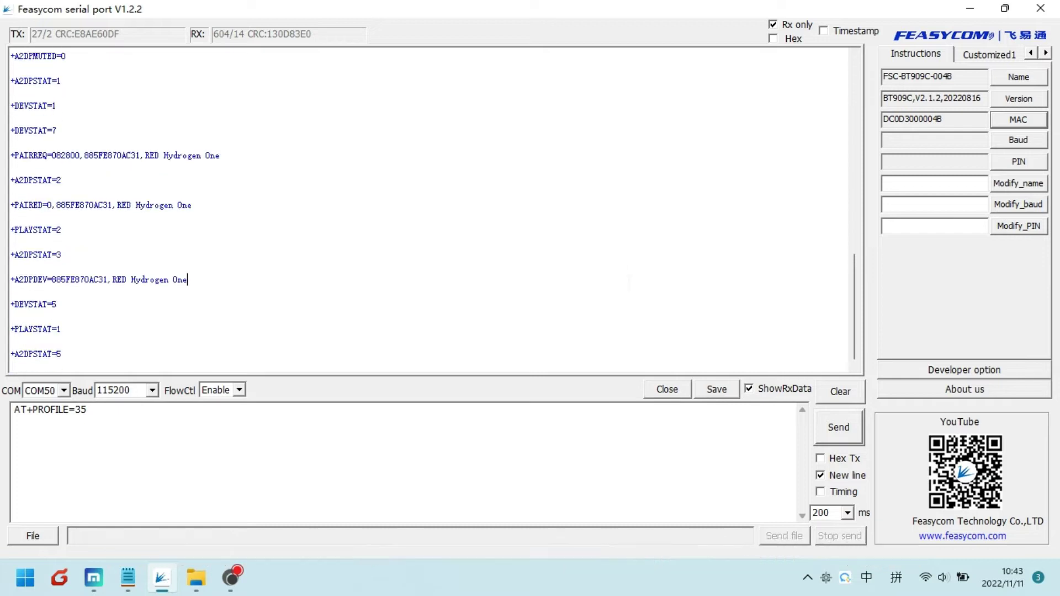
# - Scroll up and down through the receive log
pyautogui.scroll(10, 431, 210)
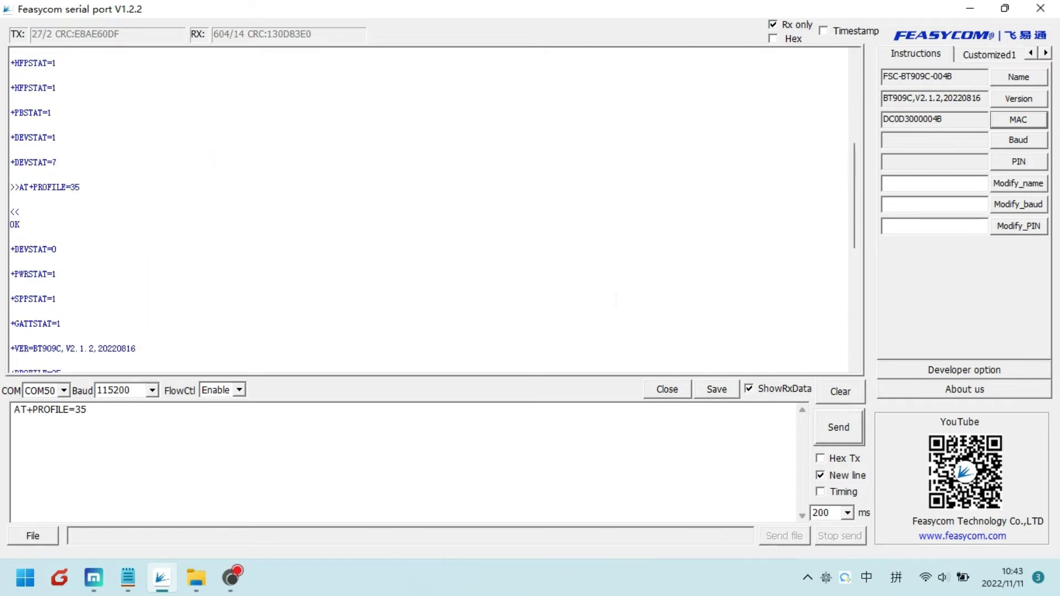
pyautogui.scroll(-10, 431, 210)
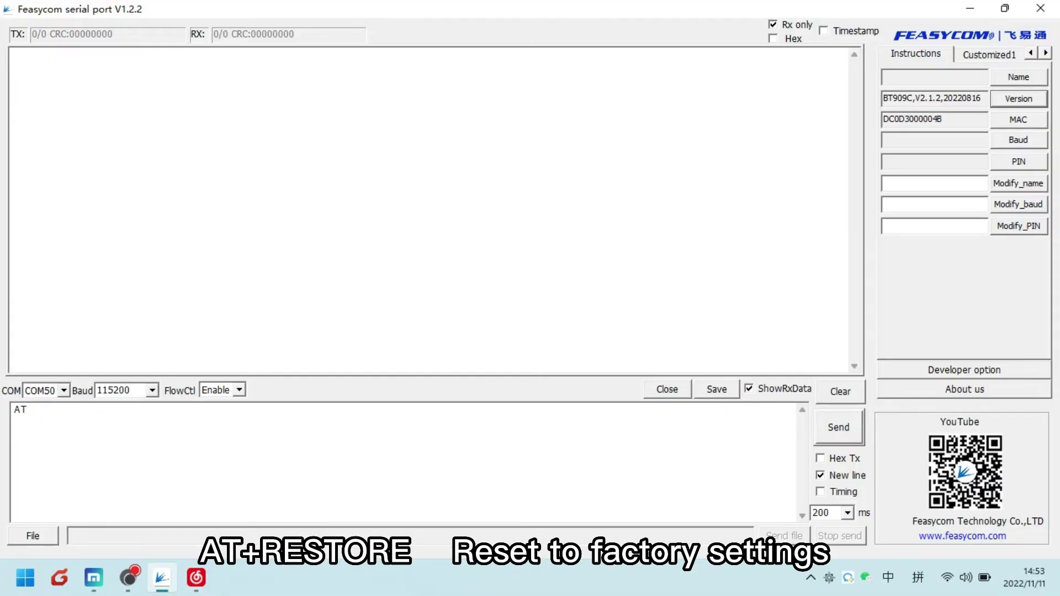
# - Factory-restore the module, then send AT+PROFILE=67 and clear the command line
pyautogui.write('+RESTO')
pyautogui.write('RE')
pyautogui.press('Return')
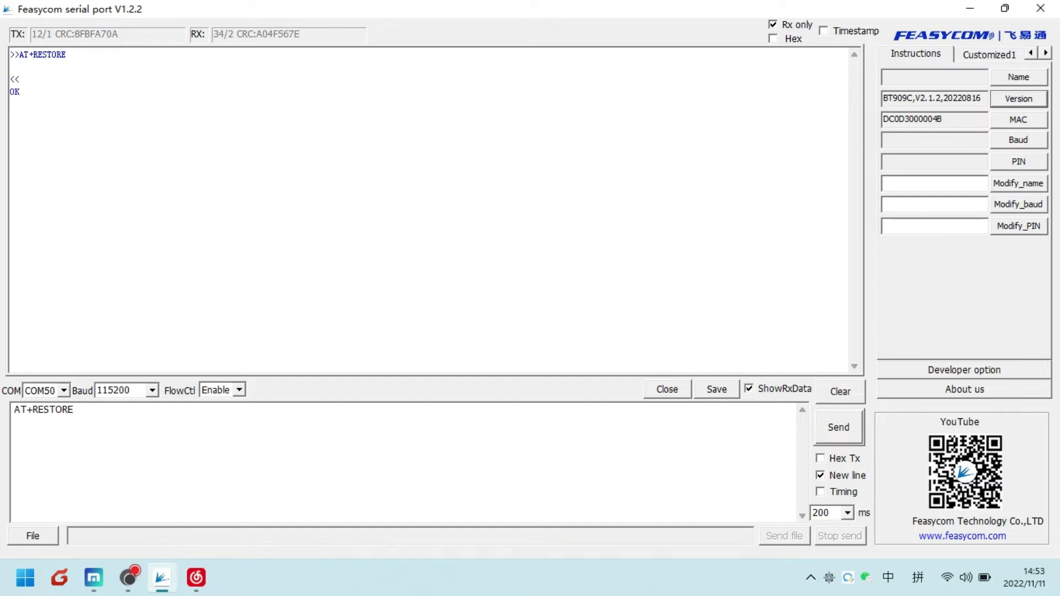
pyautogui.press('BackSpace')
pyautogui.press('BackSpace')
pyautogui.press('BackSpace')
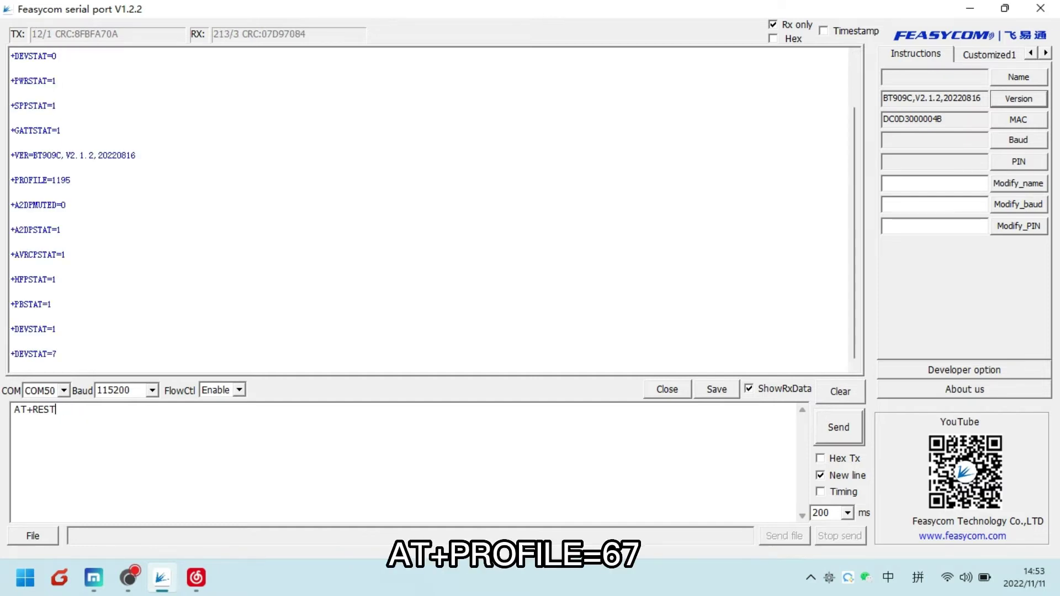
pyautogui.write('PROFILE=67')
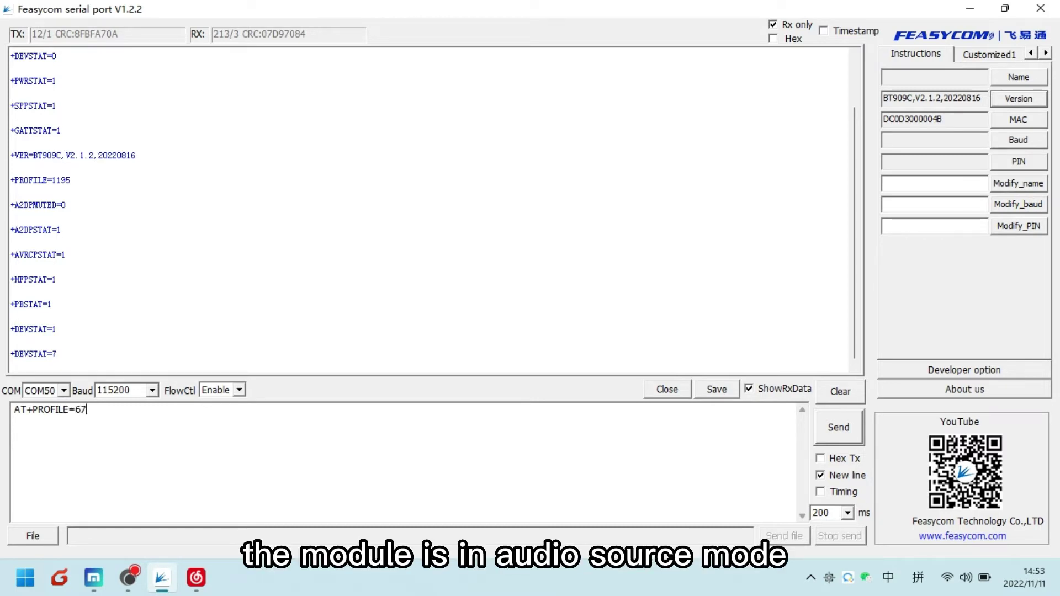
pyautogui.press('Return')
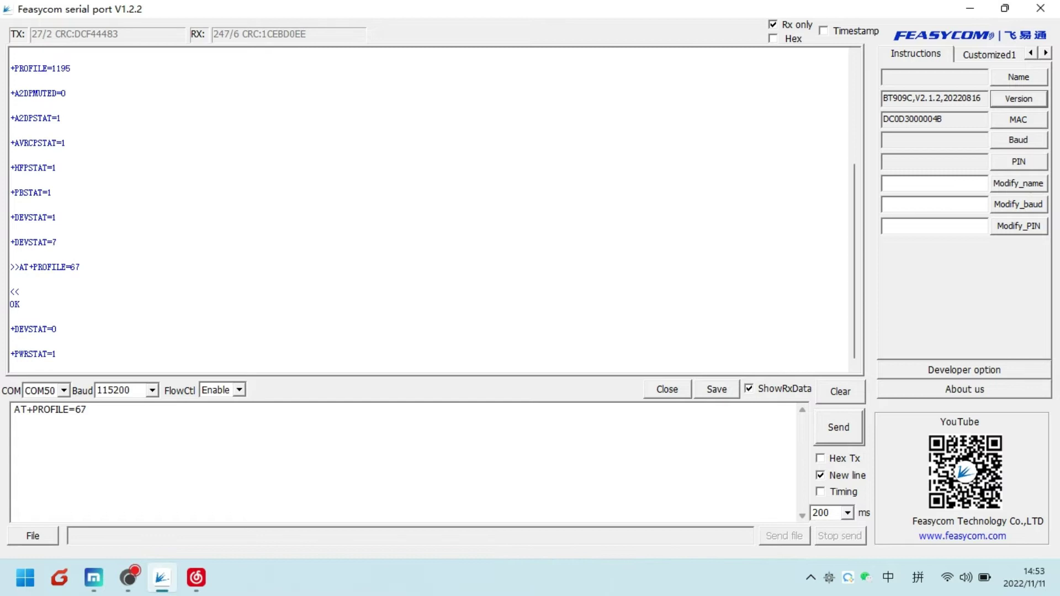
pyautogui.press('BackSpace')
pyautogui.press('BackSpace')
pyautogui.press('BackSpace')
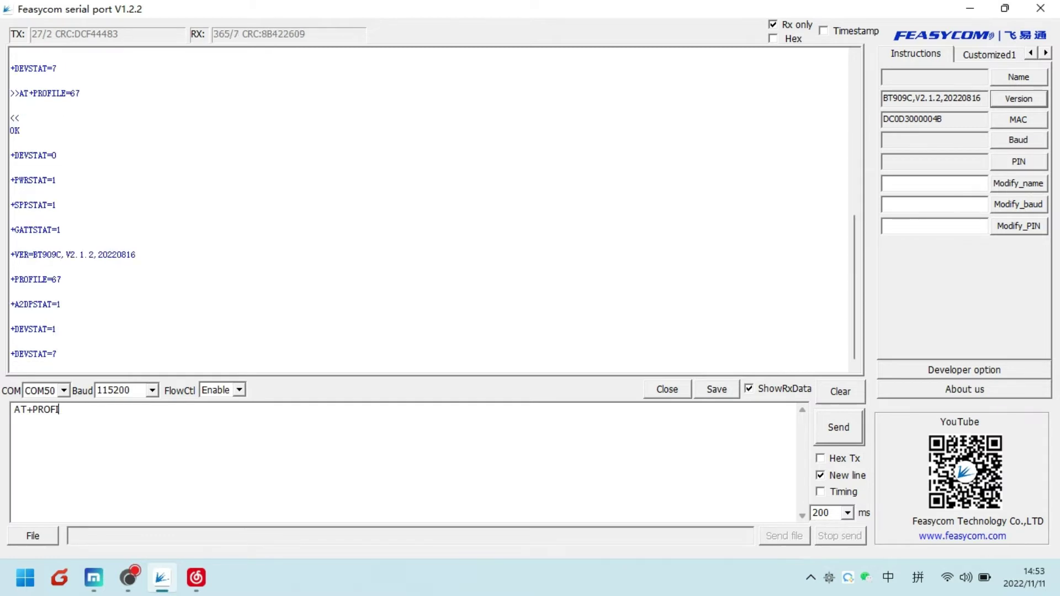
# - Scan with AT+SCAN=1, then A2DP-connect to the Qone+ device 3021D5BADDFD
pyautogui.write('SC')
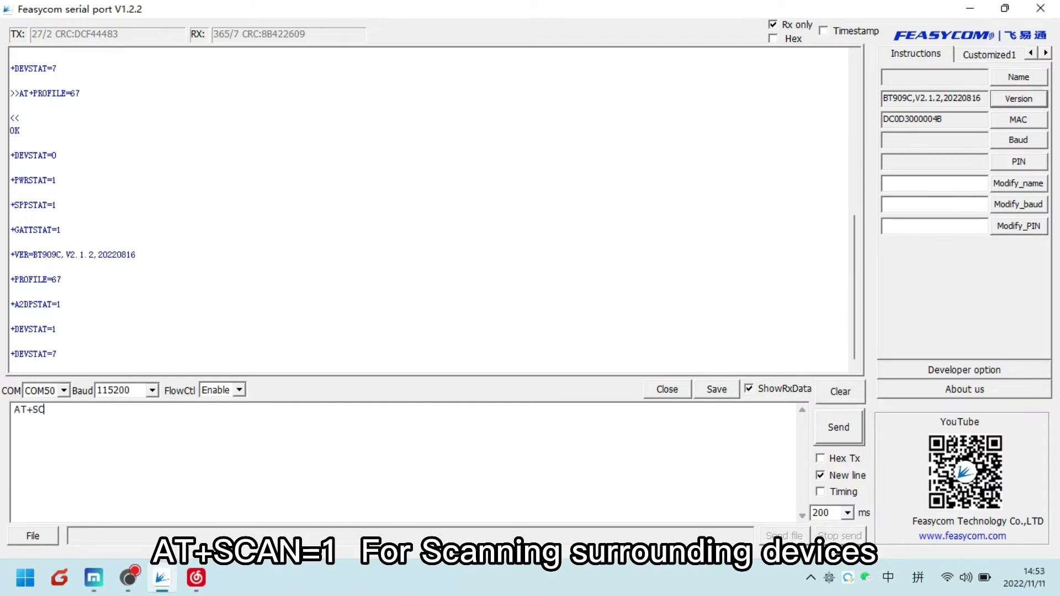
pyautogui.write('AN=1')
pyautogui.press('Return')
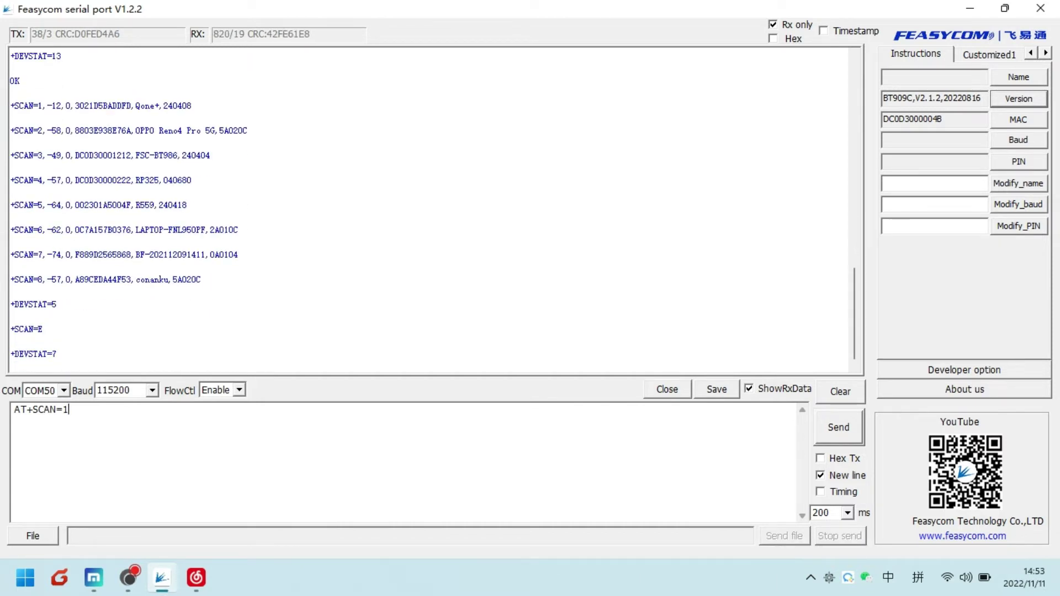
pyautogui.press('BackSpace')
pyautogui.press('BackSpace')
pyautogui.press('BackSpace')
pyautogui.write('PCO')
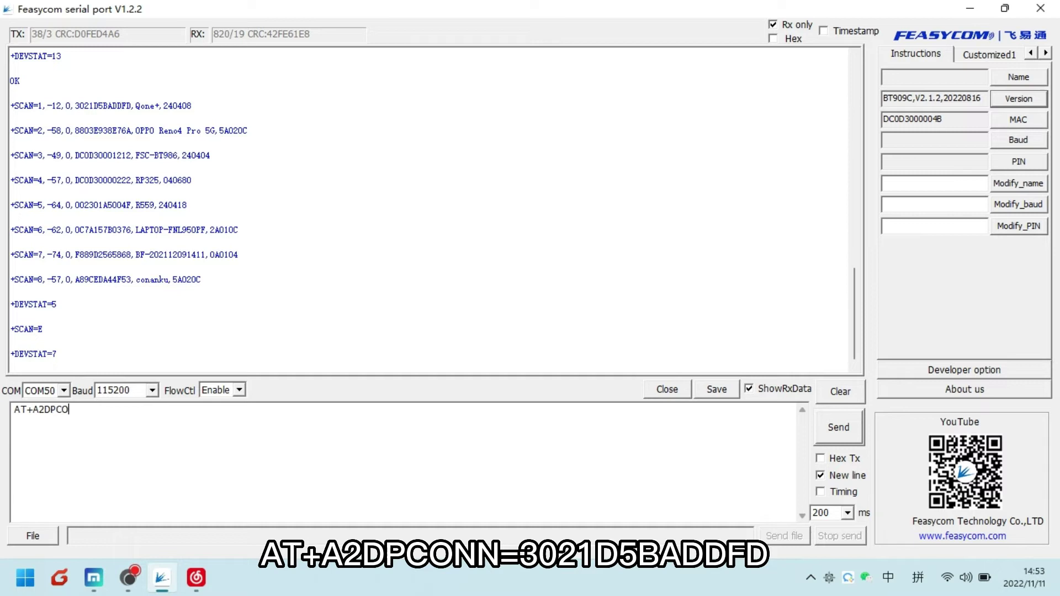
pyautogui.write('NN=3021D5BADDFD')
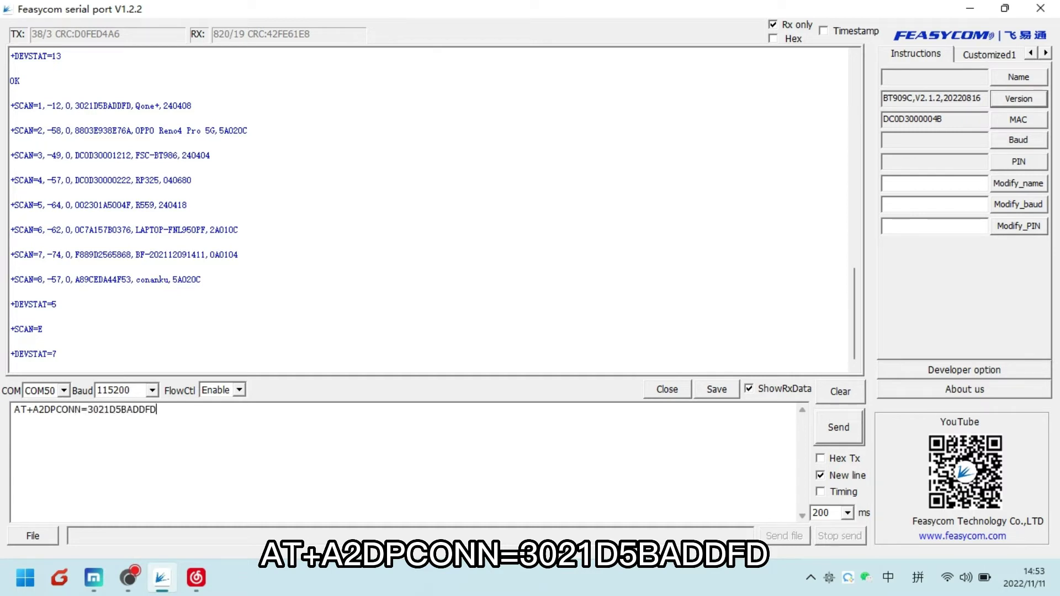
pyautogui.press('Return')
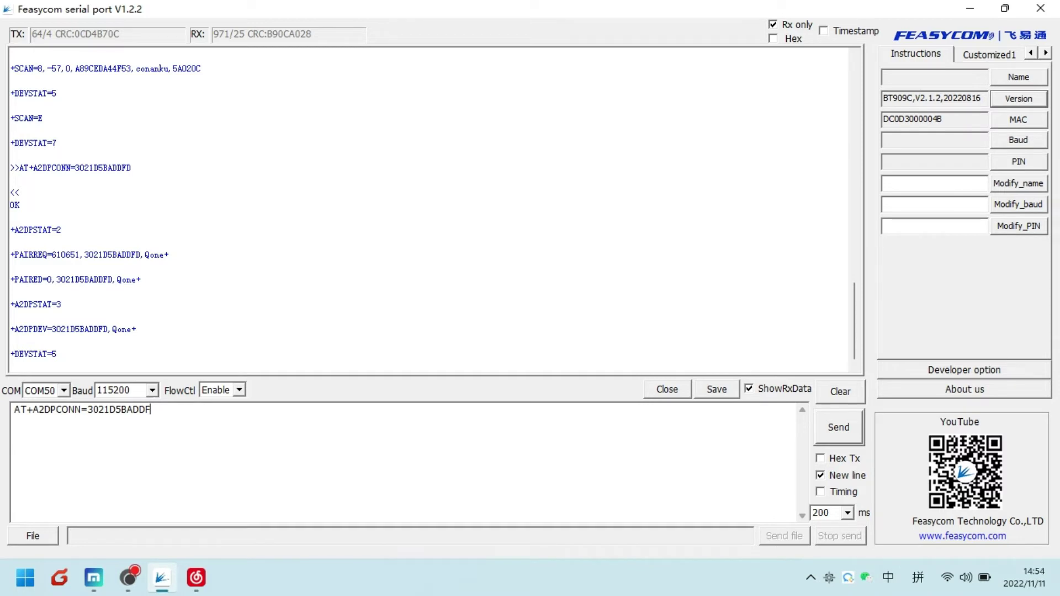
# - Send AT+AUDROUTE=1 to open the audio route and play Top of the World
pyautogui.press('BackSpace')
pyautogui.press('BackSpace')
pyautogui.press('BackSpace')
pyautogui.press('BackSpace')
pyautogui.press('BackSpace')
pyautogui.press('BackSpace')
pyautogui.write('AT+AUDROUTE')
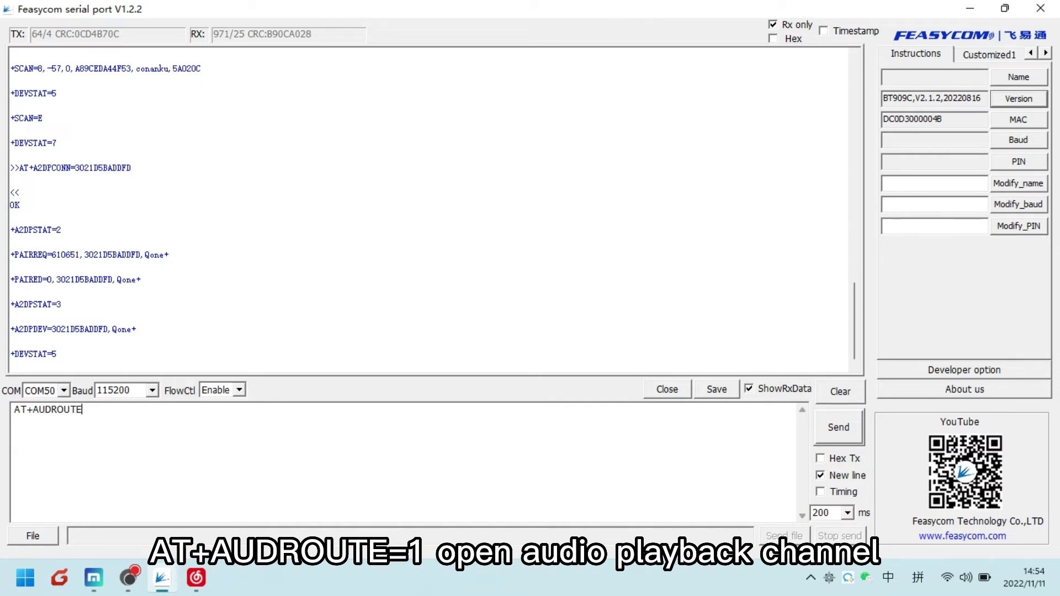
pyautogui.write('=1')
pyautogui.press('Return')
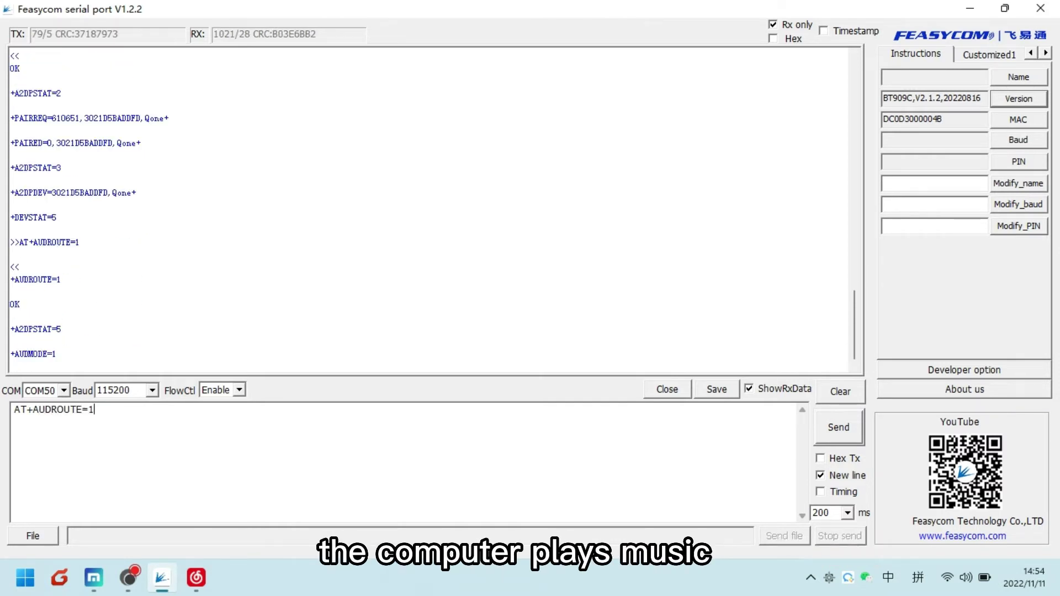
pyautogui.click(194, 590)
pyautogui.click(530, 524)
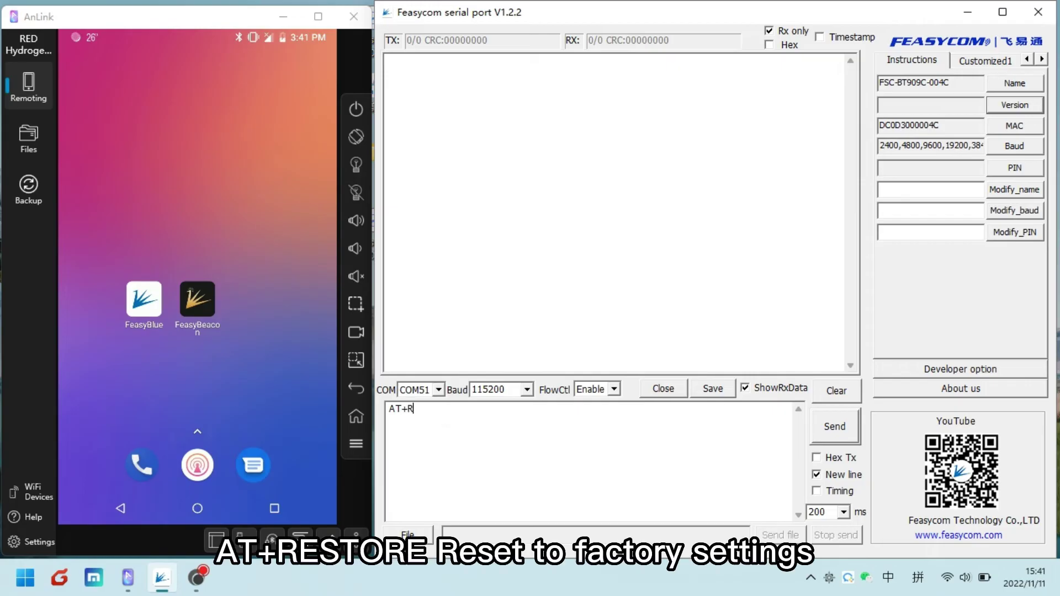
# - Factory-restore the COM51 module with AT+RESTORE, then send AT+PROFILE=3
pyautogui.write('STOR')
pyautogui.press('Return')
pyautogui.press('BackSpace')
pyautogui.press('BackSpace')
pyautogui.press('BackSpace')
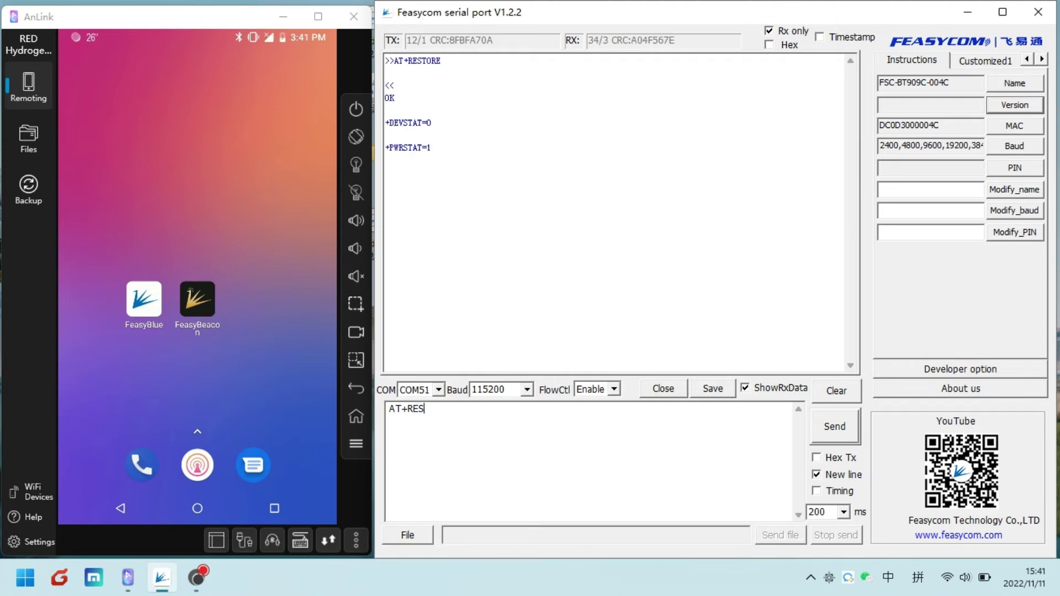
pyautogui.press('BackSpace')
pyautogui.press('BackSpace')
pyautogui.press('BackSpace')
pyautogui.write('PROFI')
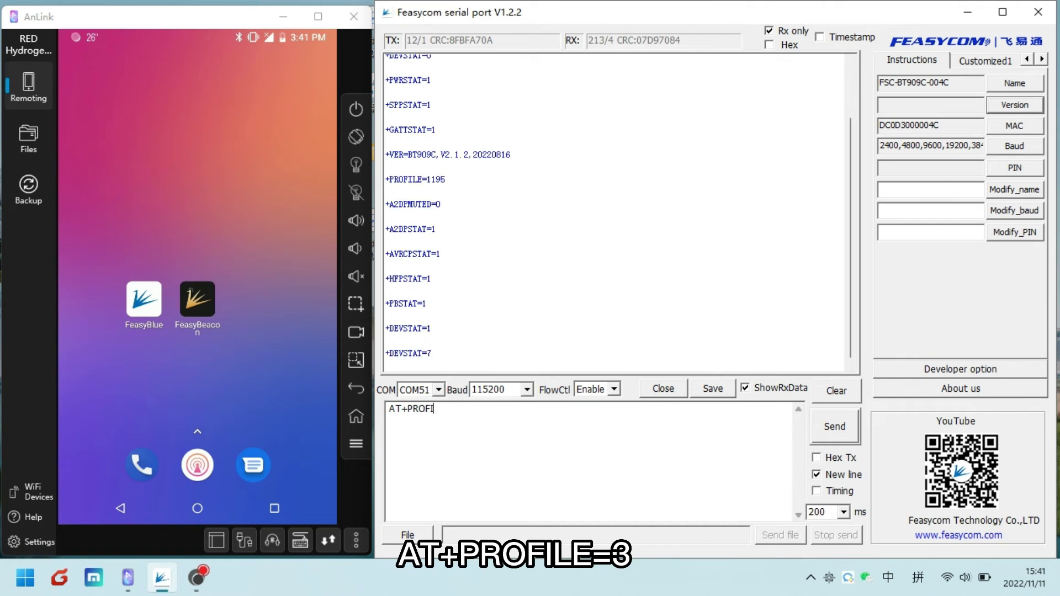
pyautogui.write('LE')
pyautogui.press('Return')
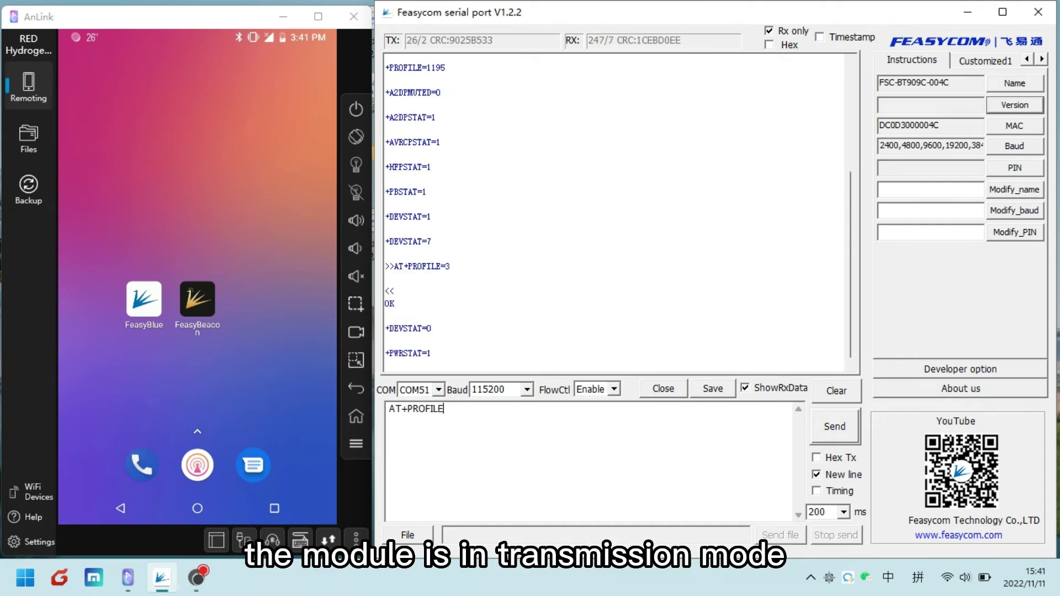
pyautogui.press('BackSpace')
pyautogui.press('BackSpace')
pyautogui.press('BackSpace')
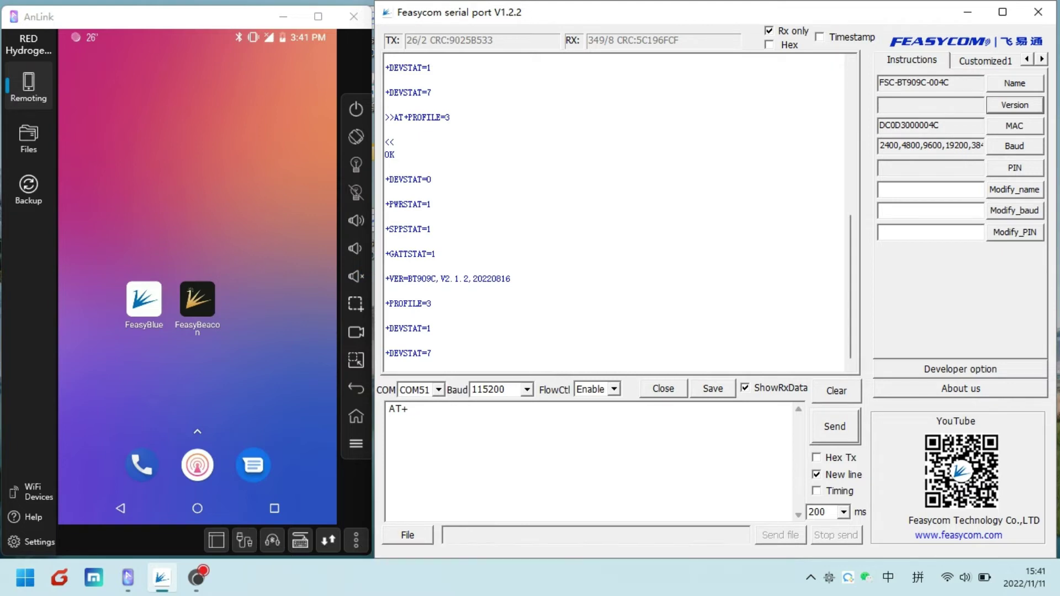
# - Launch FeasyBlue on the mirrored phone and pair with FSC-BT909C-004C over SPP
pyautogui.click(143, 299)
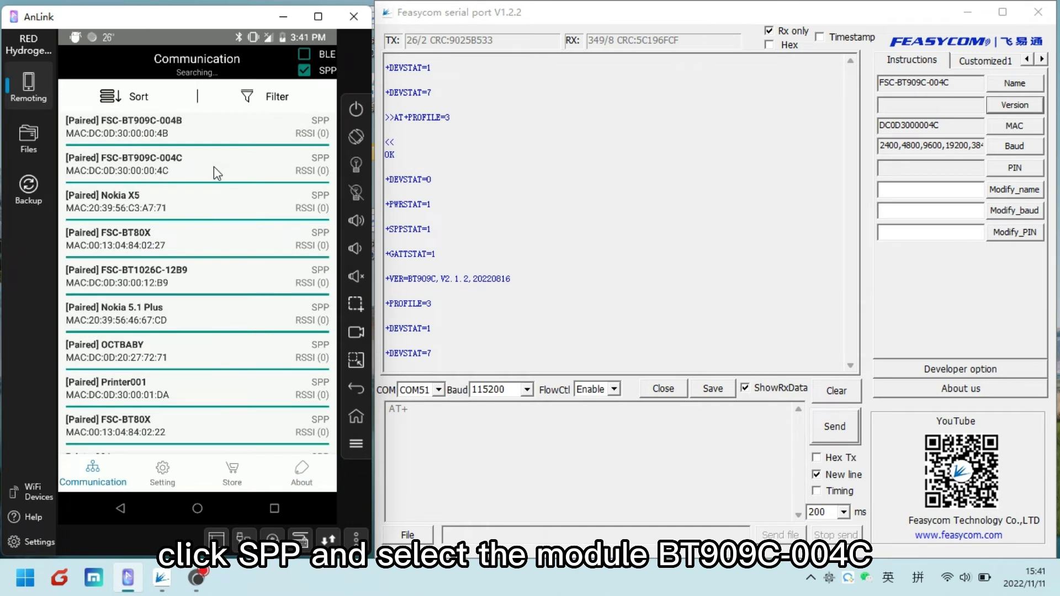
pyautogui.click(214, 167)
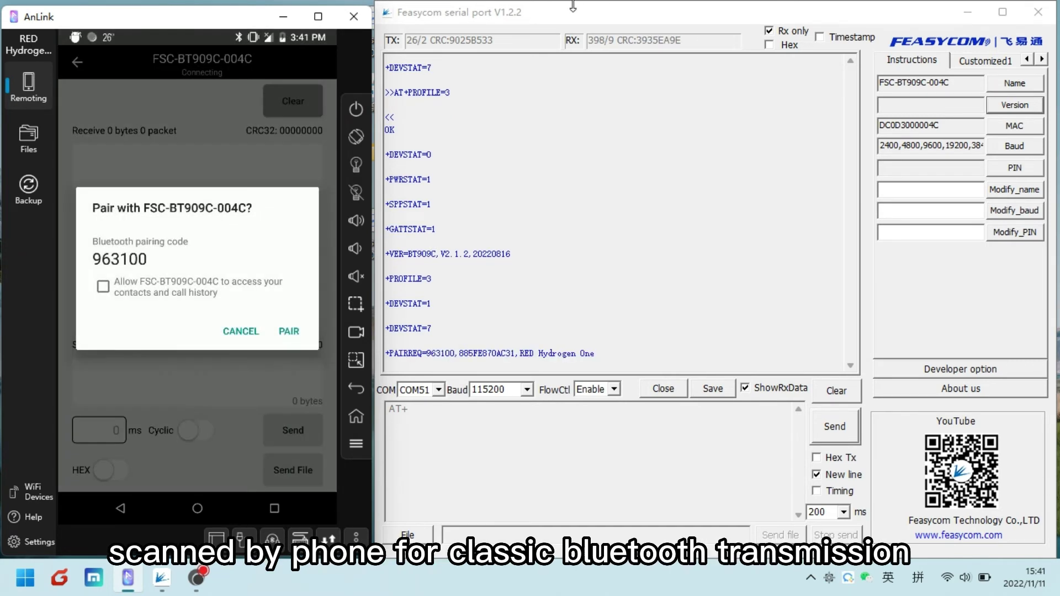
pyautogui.click(304, 328)
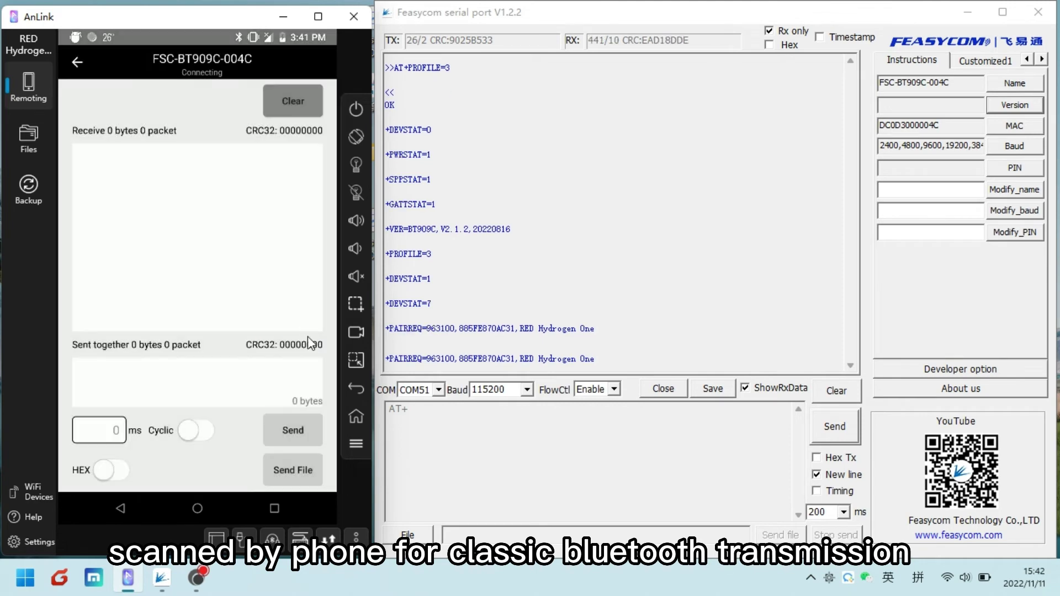
# - Enter the message AAAAAA in capitals in FeasyBlue's send box
pyautogui.click(213, 381)
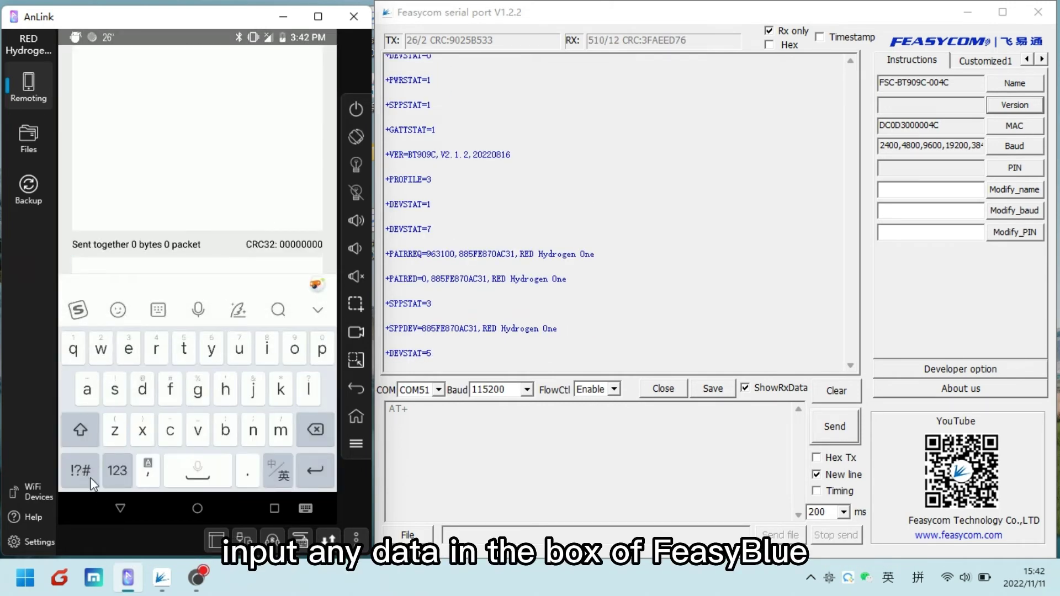
pyautogui.doubleClick(81, 429)
pyautogui.click(88, 391)
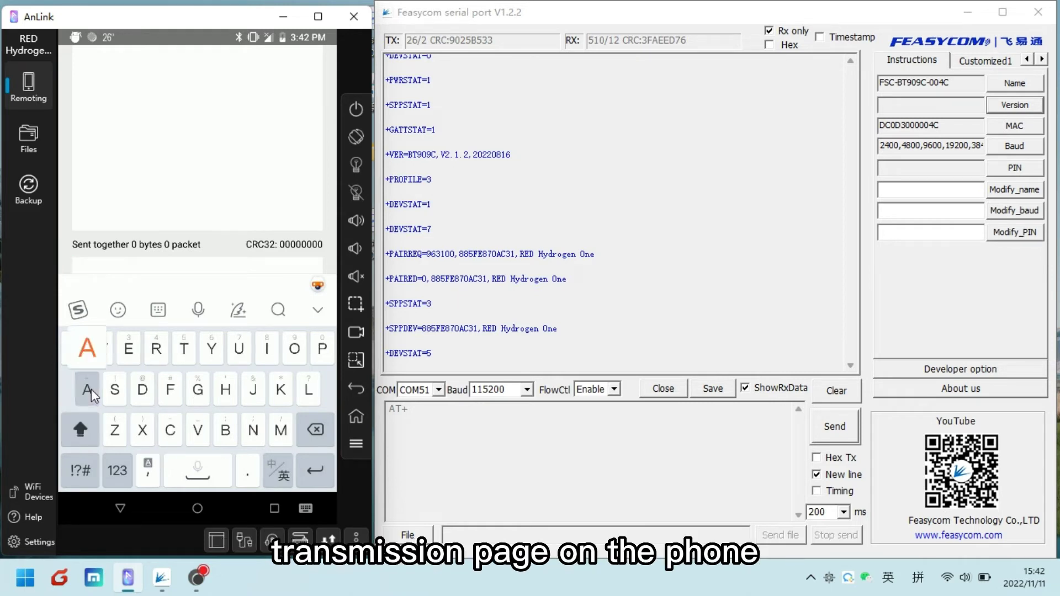
pyautogui.click(89, 391)
pyautogui.click(89, 391)
pyautogui.click(88, 391)
pyautogui.click(88, 391)
pyautogui.click(92, 391)
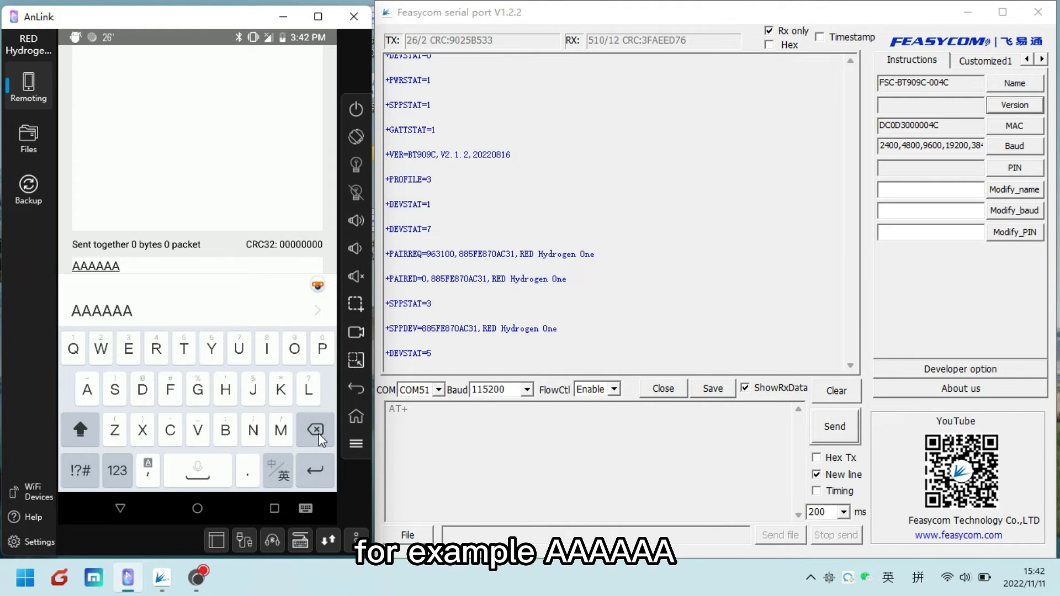
pyautogui.press('Return')
pyautogui.click(318, 311)
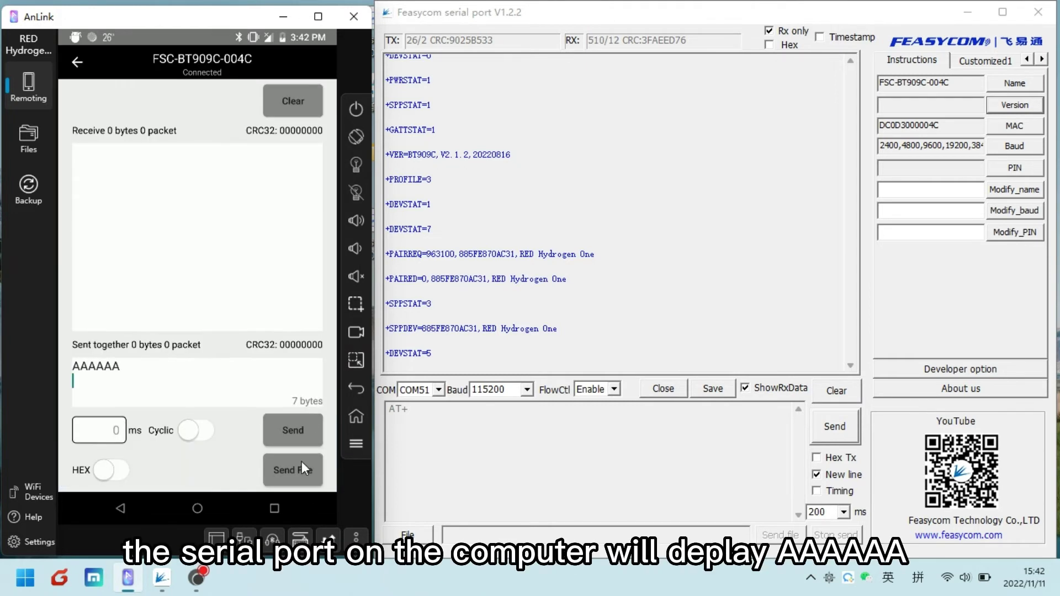
# - Send AAAAAA four times over SPP and check it in the serial port log
pyautogui.click(300, 430)
pyautogui.click(300, 430)
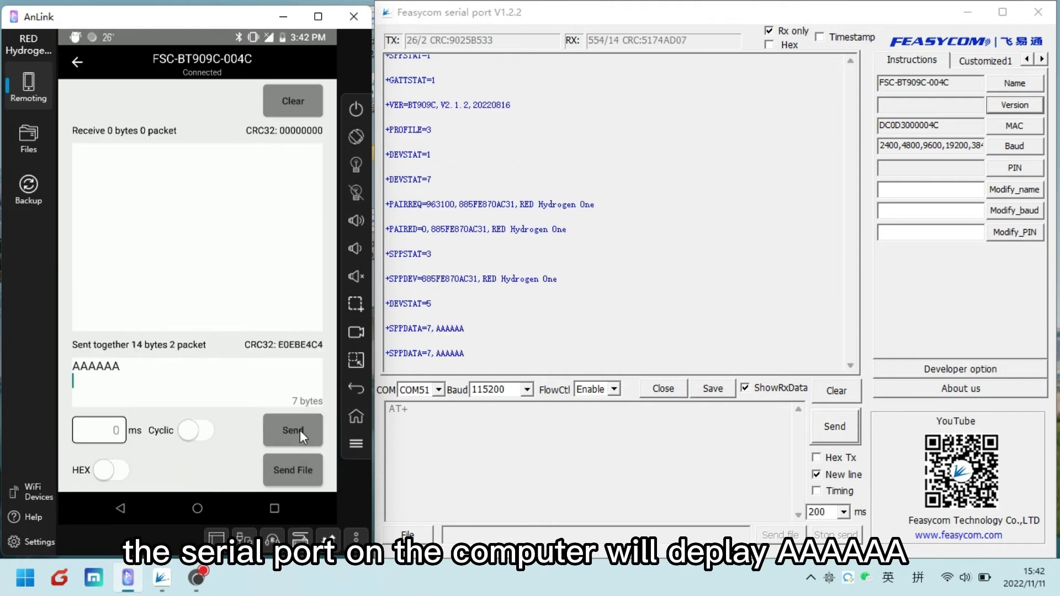
pyautogui.click(300, 429)
pyautogui.click(300, 430)
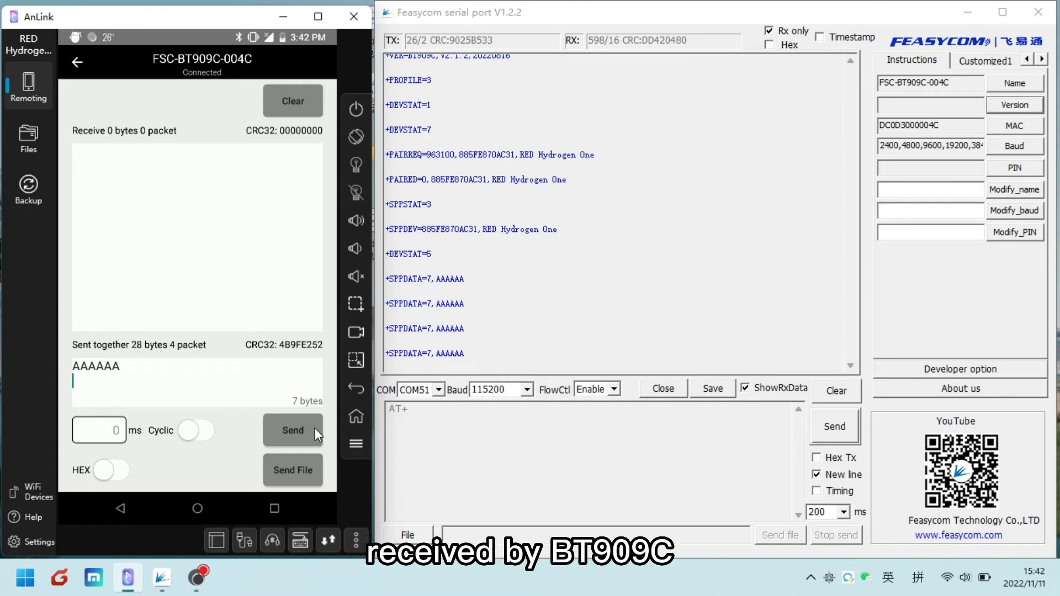
pyautogui.click(454, 419)
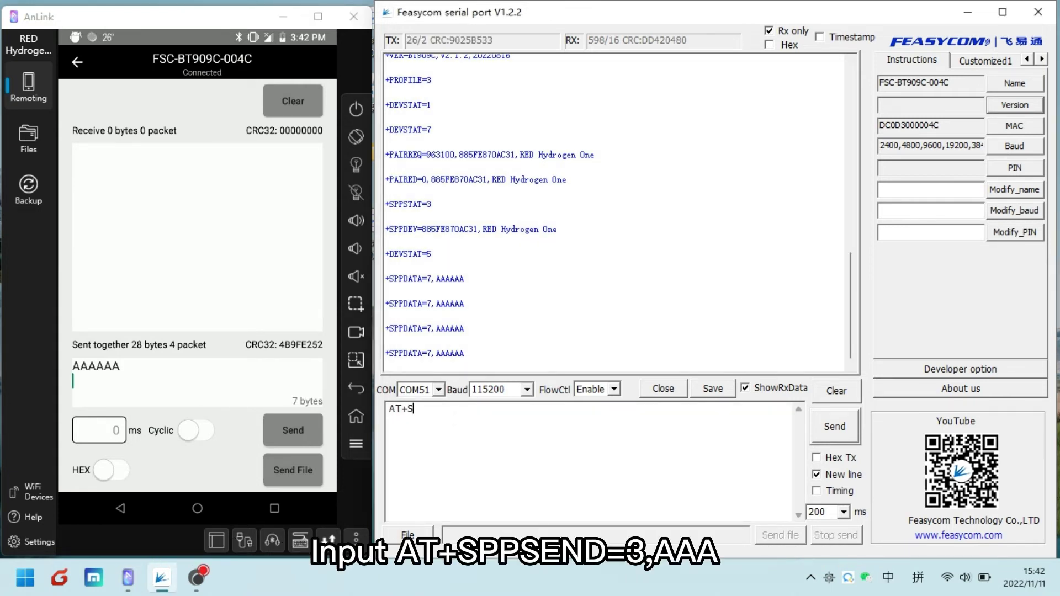
# - Send AT+SPPSEND=3,AAA to the module repeatedly, each send answered with OK
pyautogui.write('SPPSEND=3')
pyautogui.press('shift')
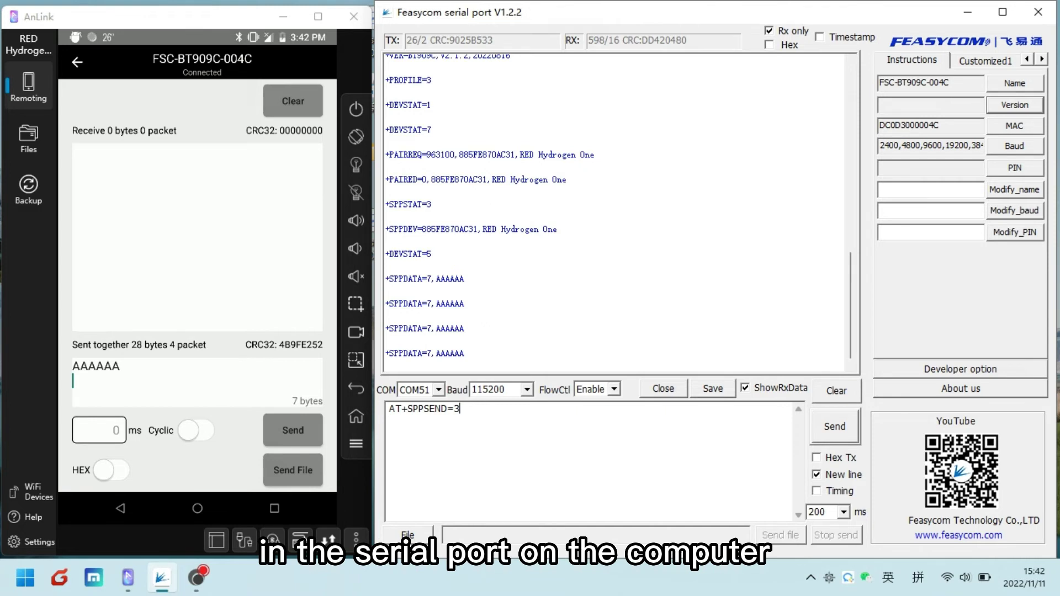
pyautogui.write(',AAA')
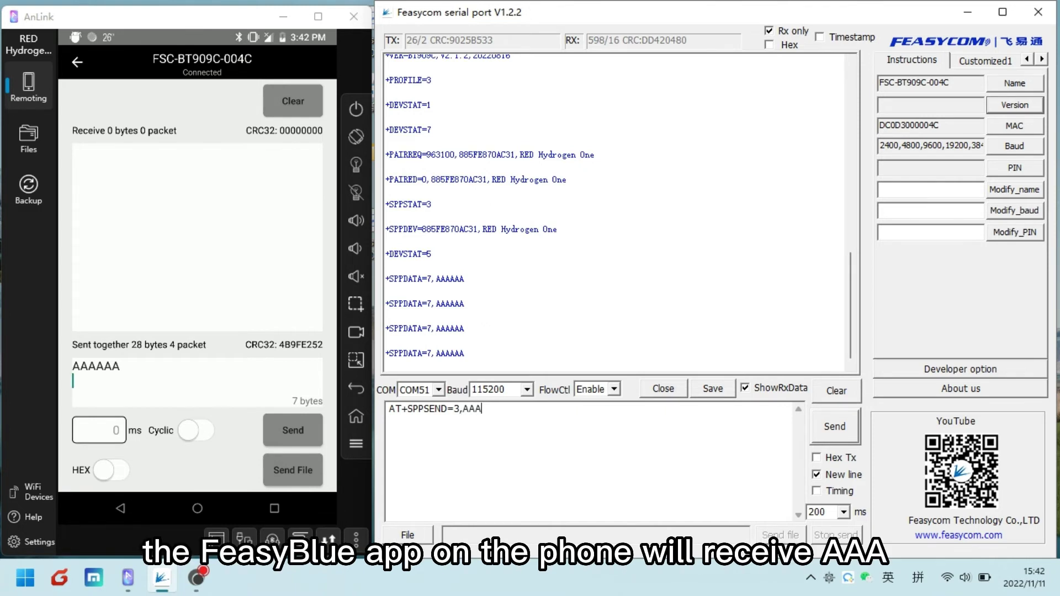
pyautogui.press('Return')
pyautogui.press('Return')
pyautogui.press('Return')
pyautogui.press('Return')
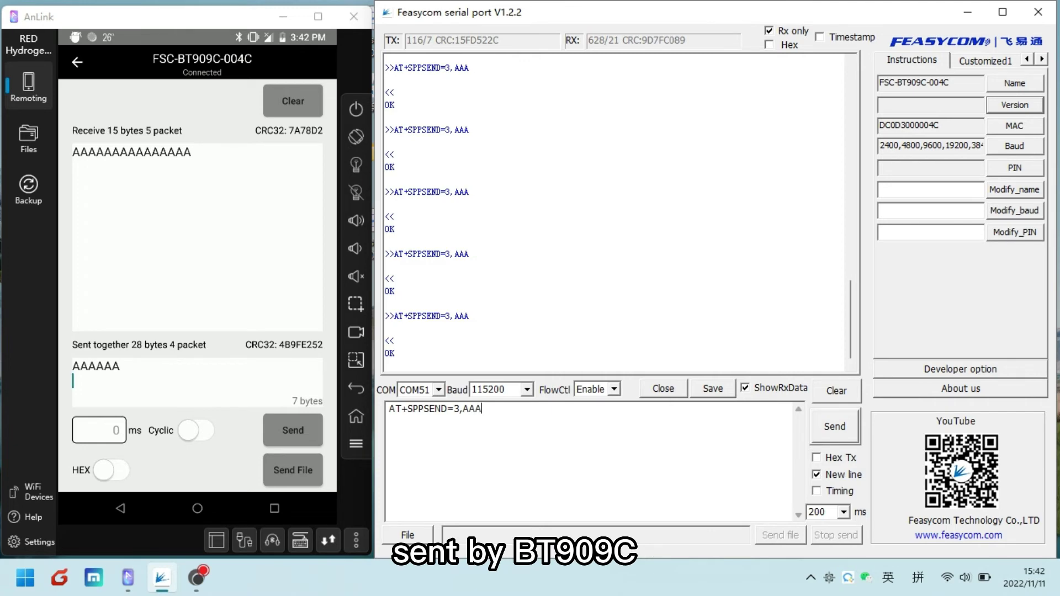
# - Switch FeasyBlue from SPP to BLE scanning and connect to FSC-BT909C-LE-004C
pyautogui.click(78, 59)
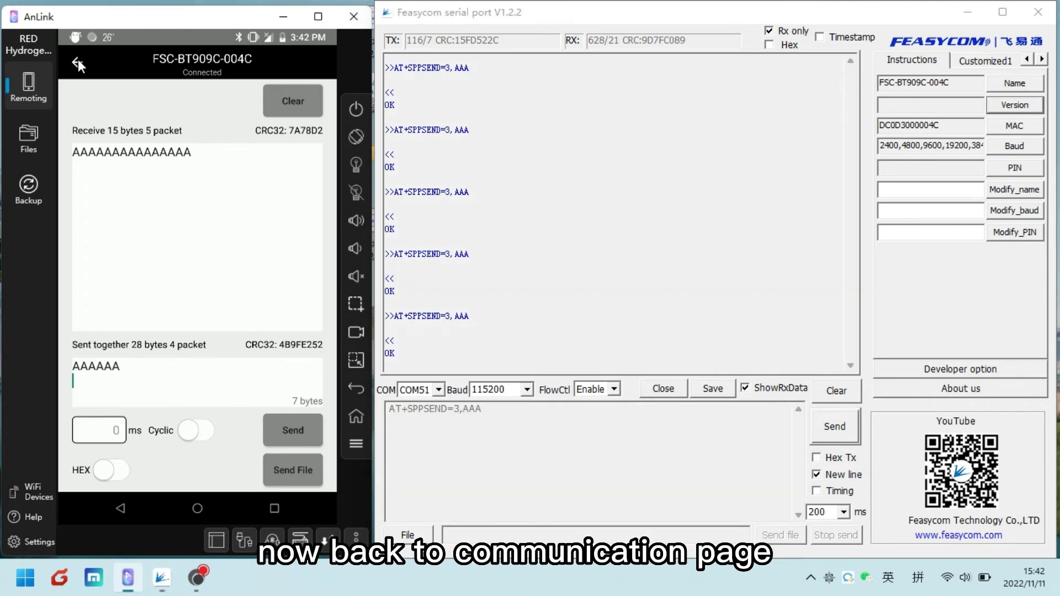
pyautogui.click(78, 60)
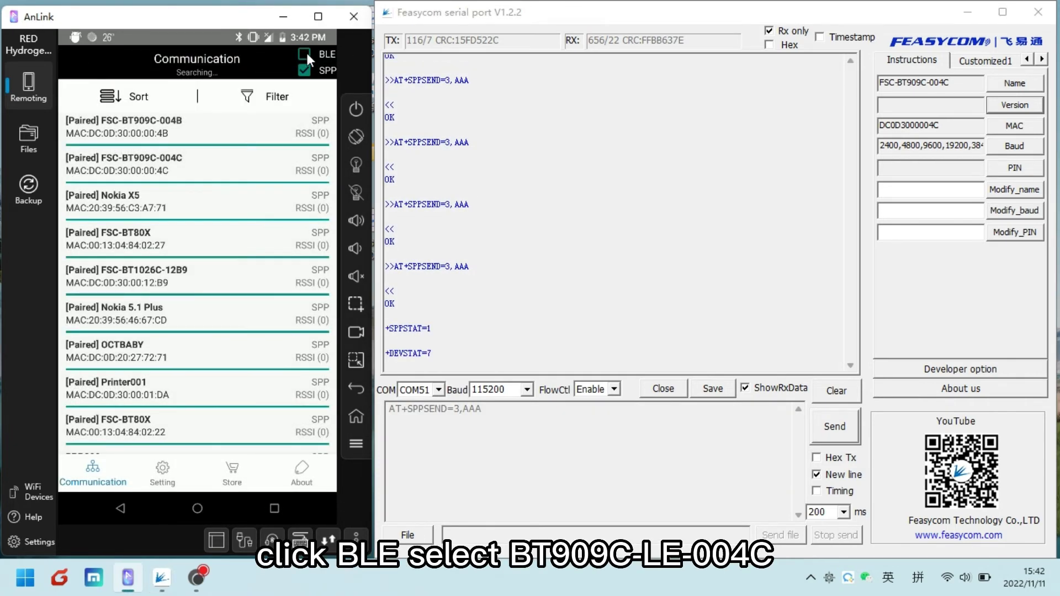
pyautogui.click(305, 52)
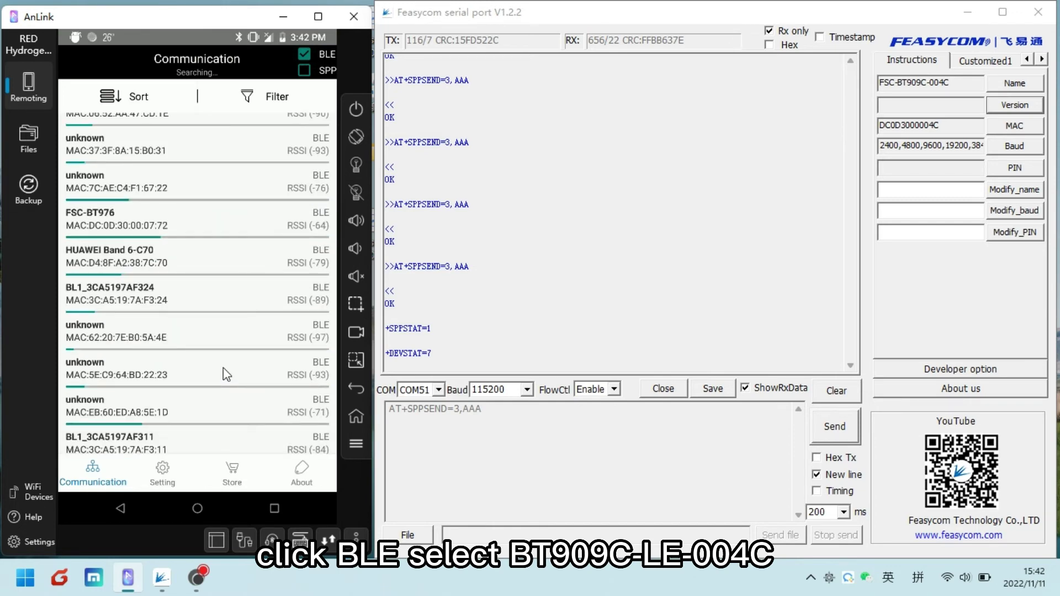
pyautogui.scroll(-5, 223, 367)
pyautogui.scroll(3, 223, 368)
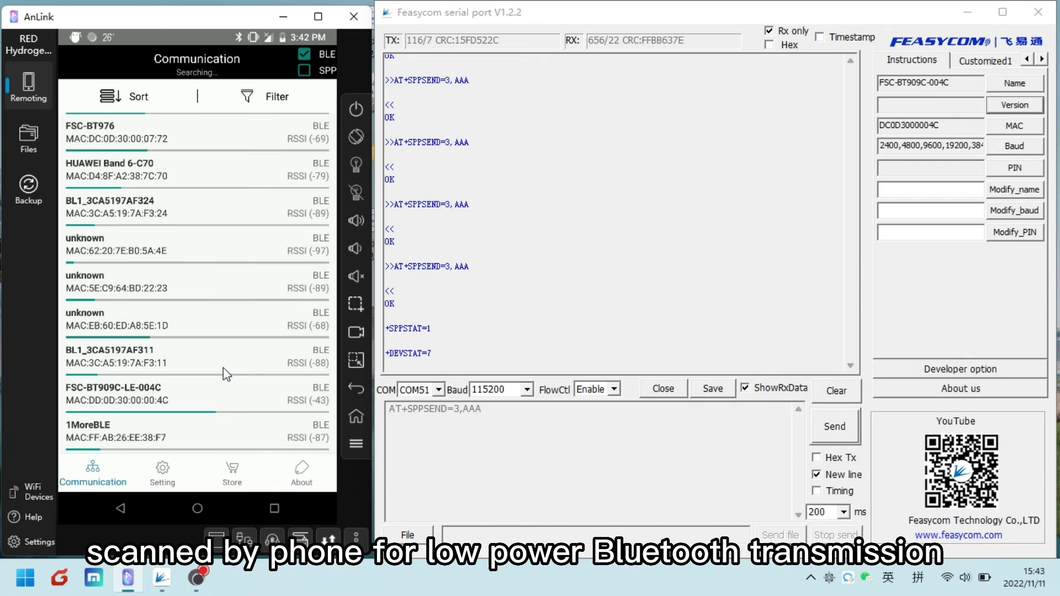
pyautogui.click(212, 393)
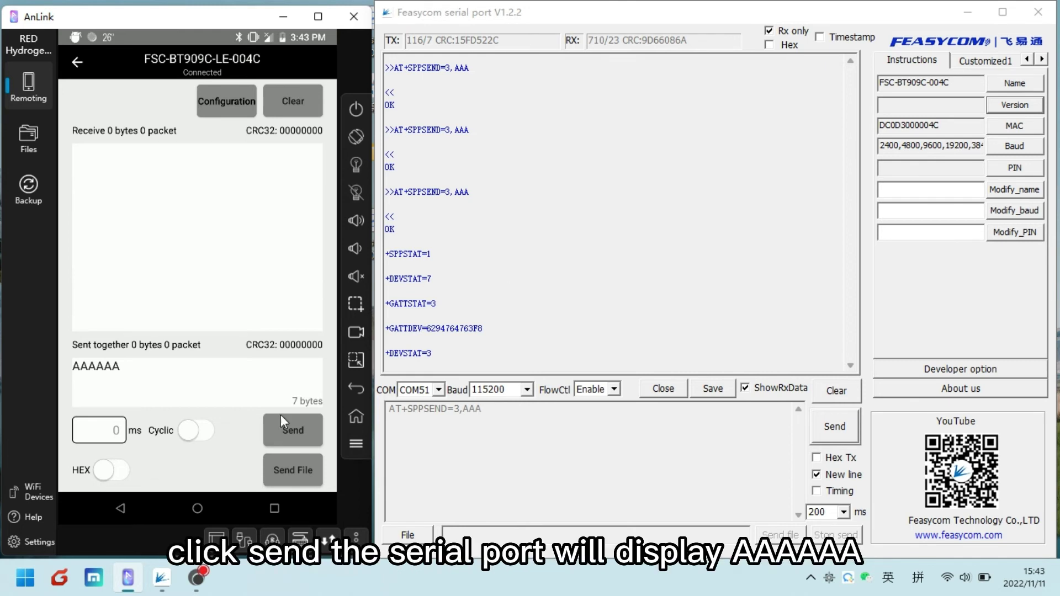
# - Send AAAAAA from the phone to the module over BLE seven times
pyautogui.click(293, 432)
pyautogui.click(293, 431)
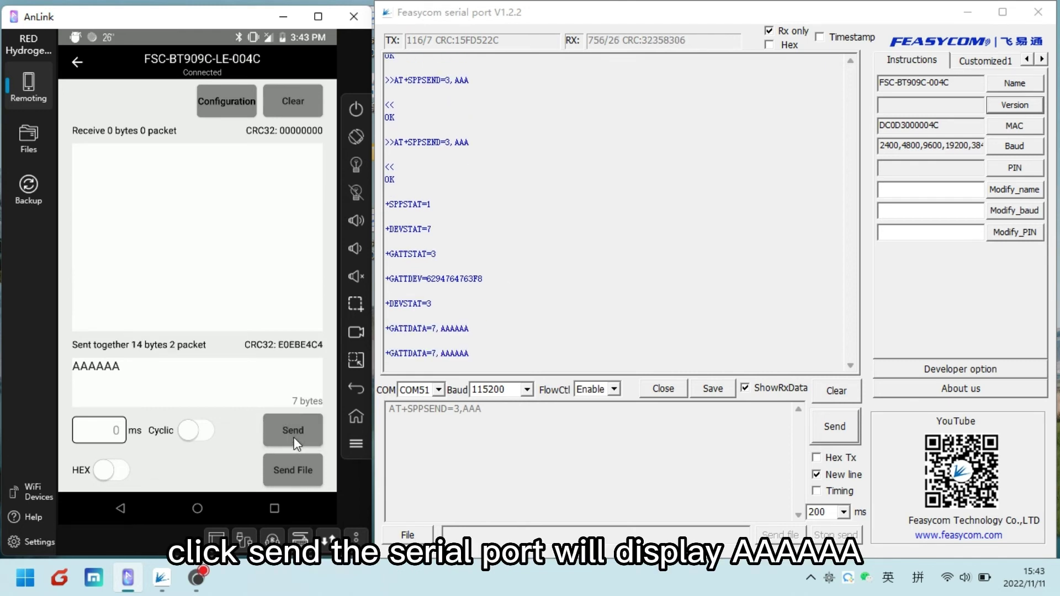
pyautogui.click(294, 432)
pyautogui.click(293, 431)
pyautogui.click(294, 431)
pyautogui.click(296, 441)
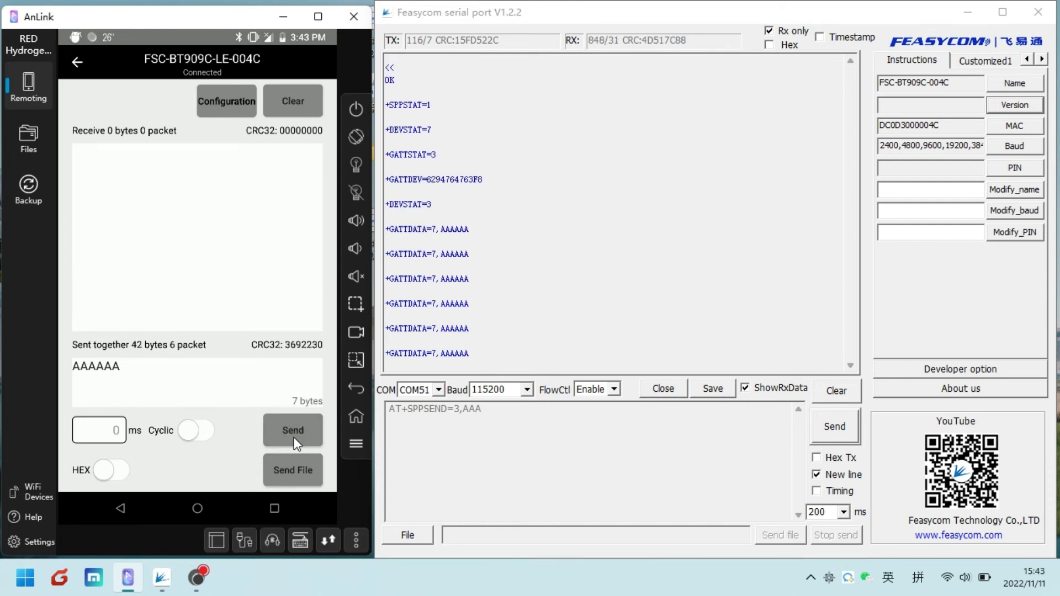
pyautogui.click(296, 442)
# - Change the serial command to AT+GATTSEND=3,AAA and send it to the phone
pyautogui.click(507, 433)
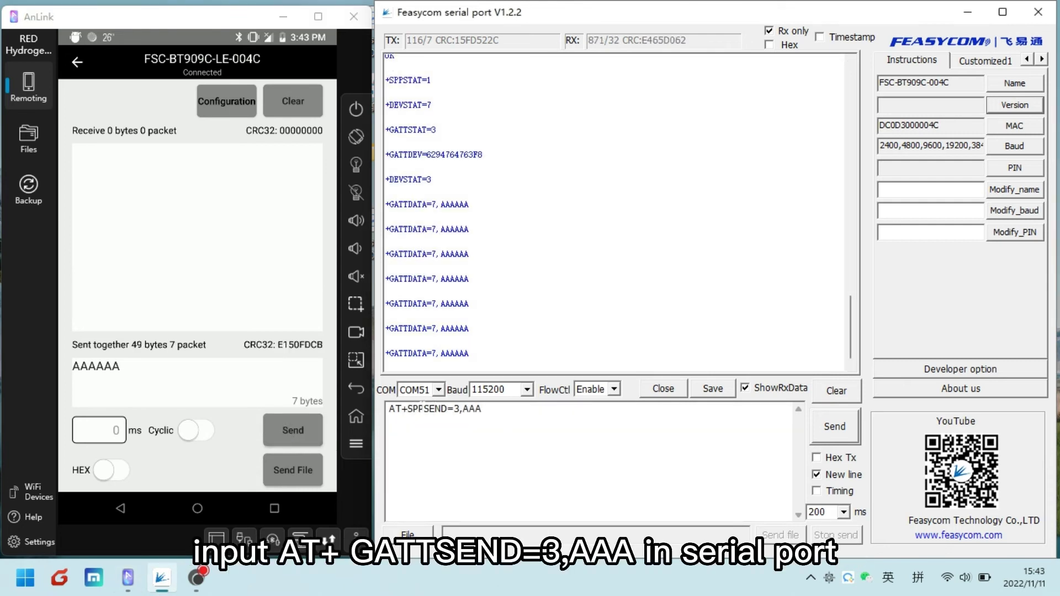
pyautogui.click(424, 409)
pyautogui.press('BackSpace')
pyautogui.press('BackSpace')
pyautogui.press('BackSpace')
pyautogui.write('GATT')
pyautogui.press('Return')
pyautogui.press('Return')
pyautogui.press('Return')
pyautogui.press('Return')
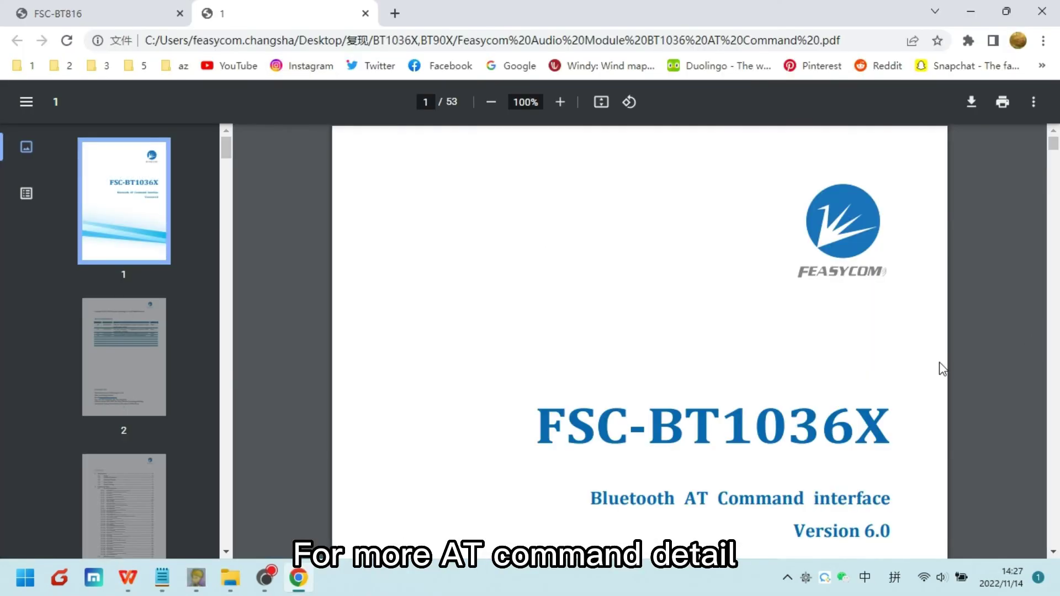
# - Scroll the PDF down to page 21's EMC design recommendations for the FSC-BT909C
pyautogui.scroll(-20, 942, 369)
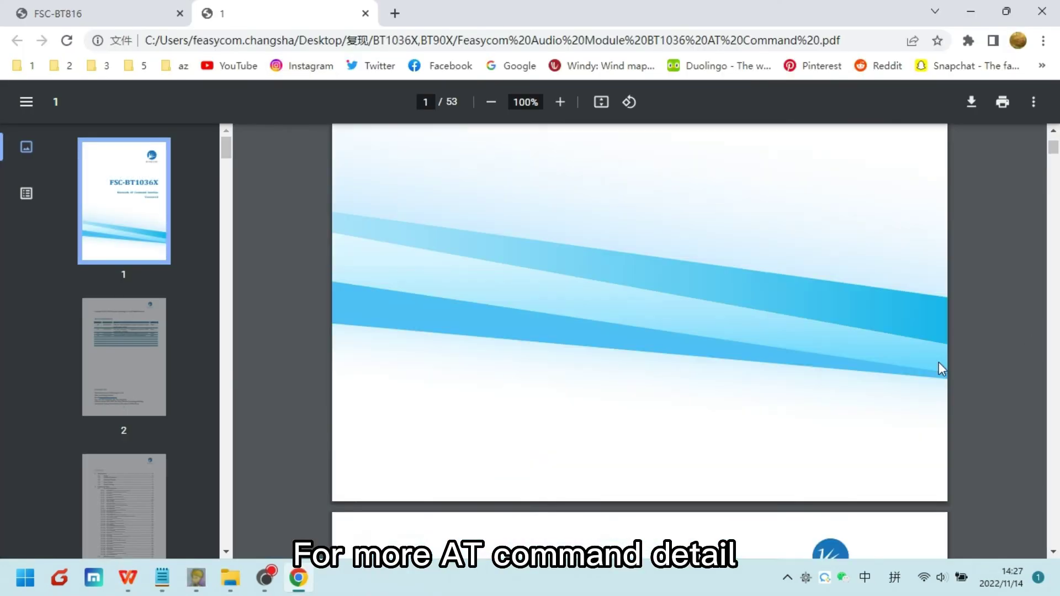
pyautogui.scroll(-20, 939, 364)
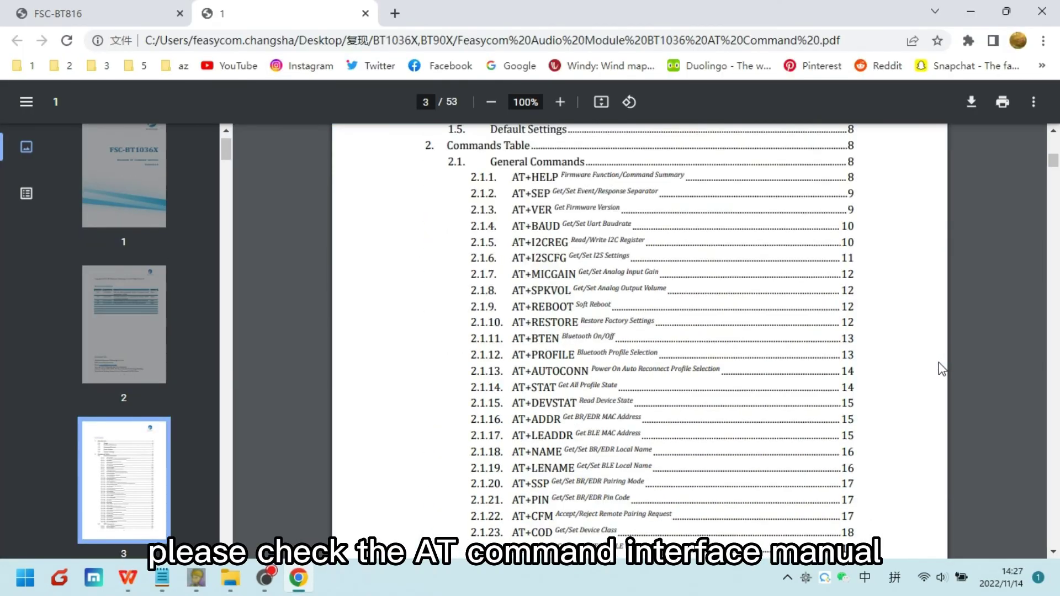
pyautogui.scroll(-20, 941, 368)
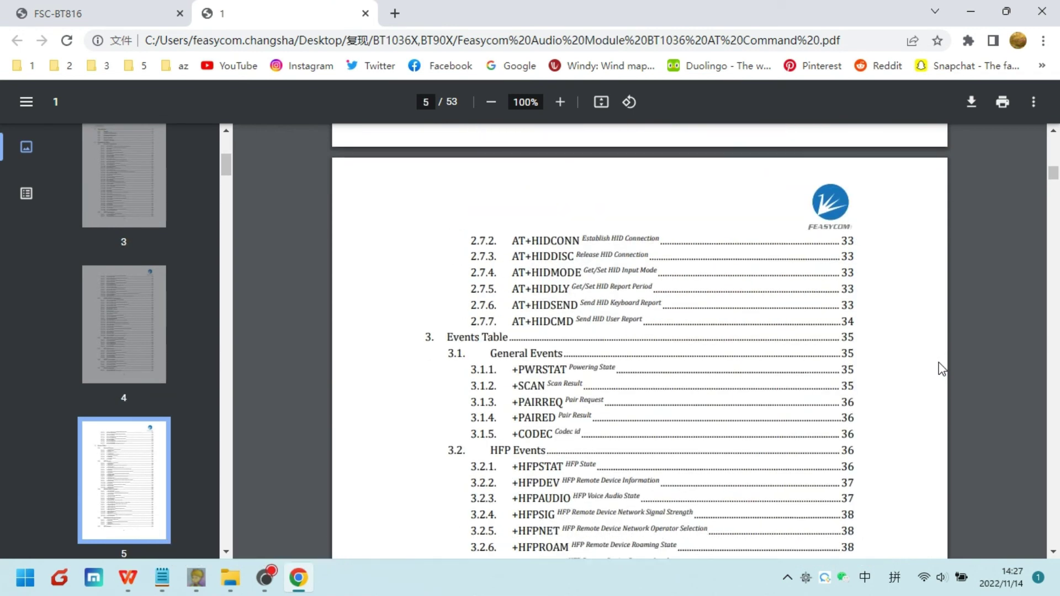
pyautogui.scroll(-7, 939, 362)
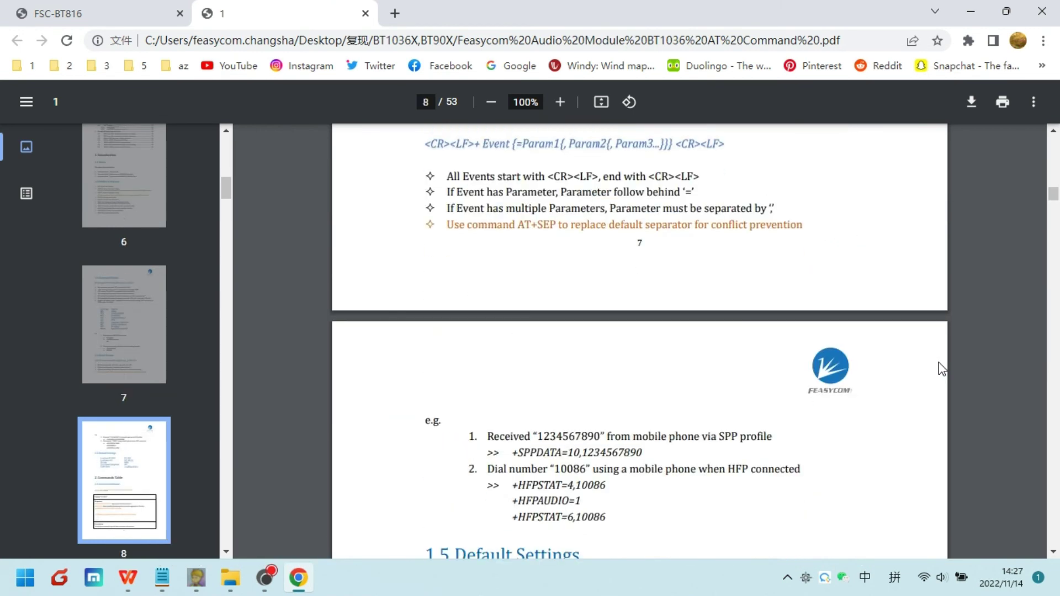
pyautogui.scroll(-12, 905, 295)
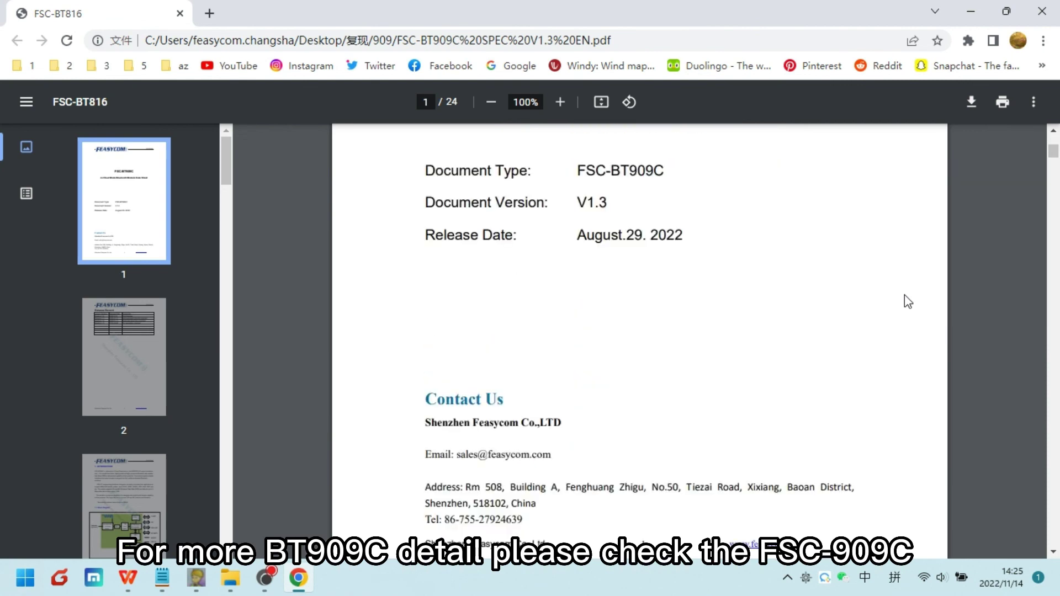
pyautogui.scroll(-20, 905, 296)
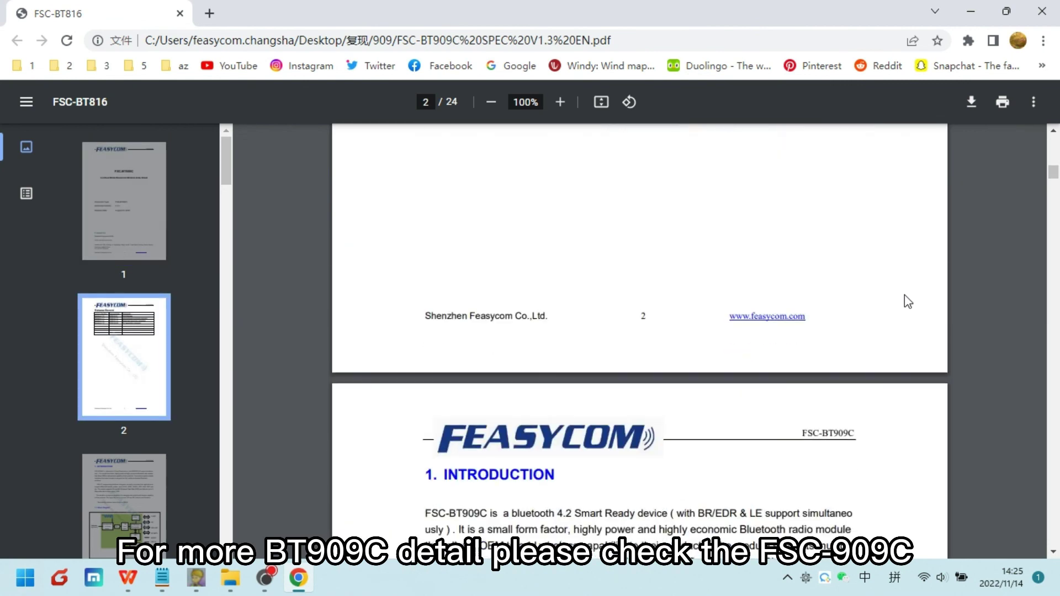
pyautogui.scroll(-15, 905, 295)
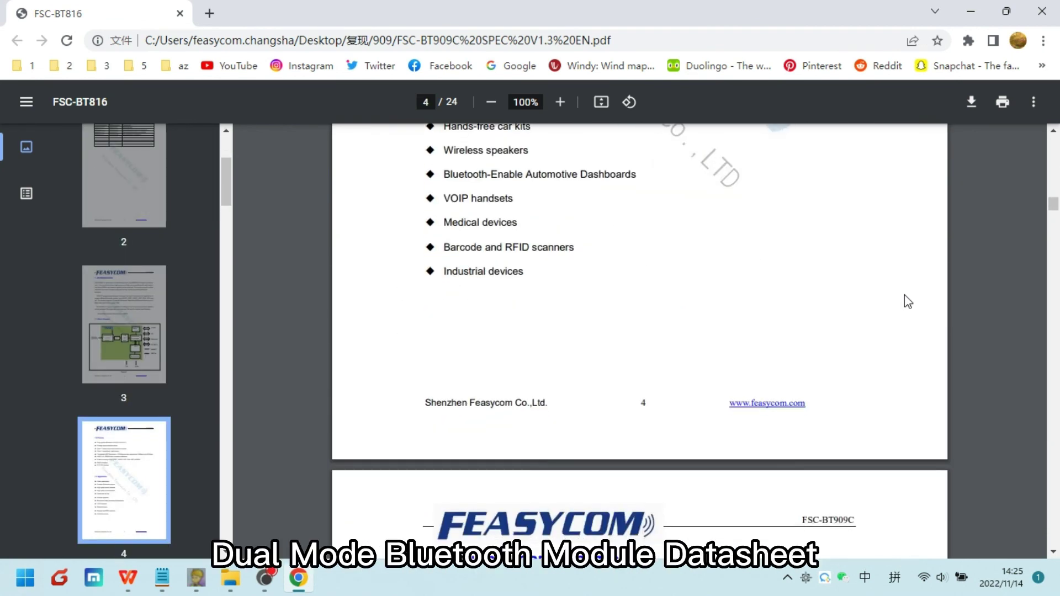
pyautogui.scroll(-20, 905, 296)
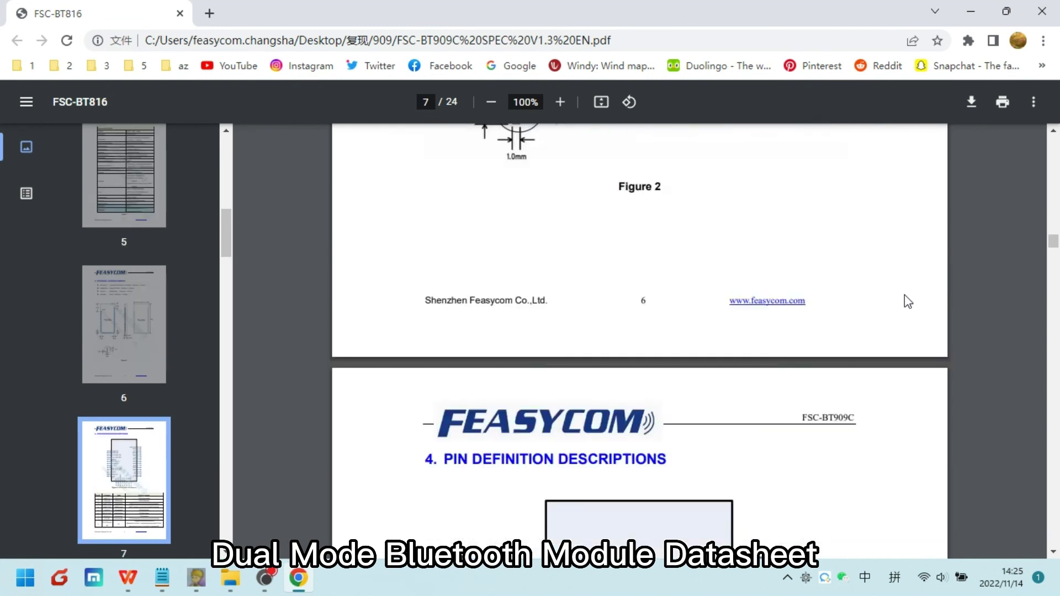
pyautogui.scroll(-20, 906, 298)
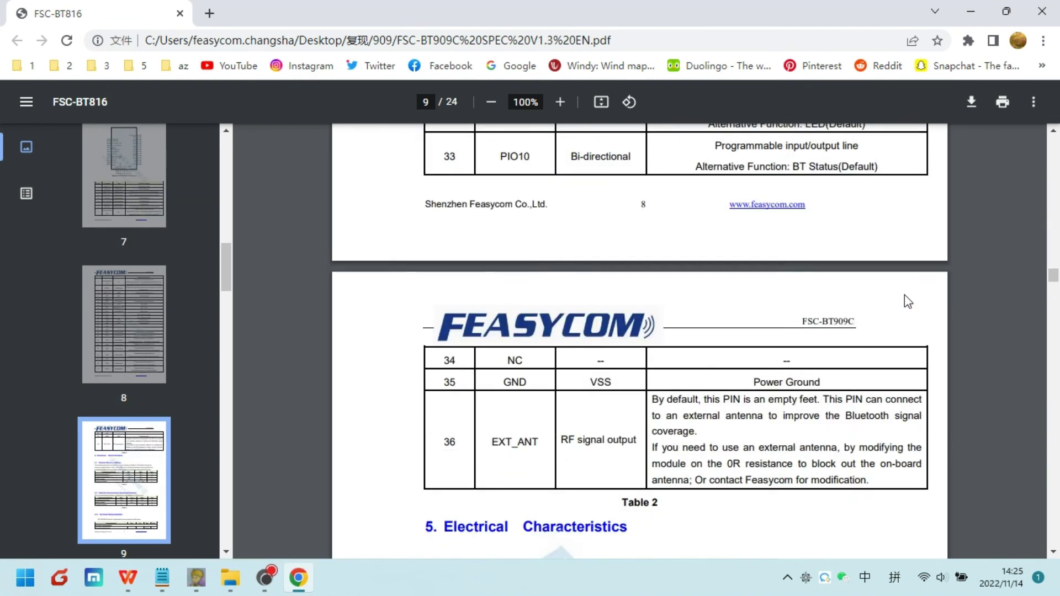
pyautogui.scroll(-20, 908, 301)
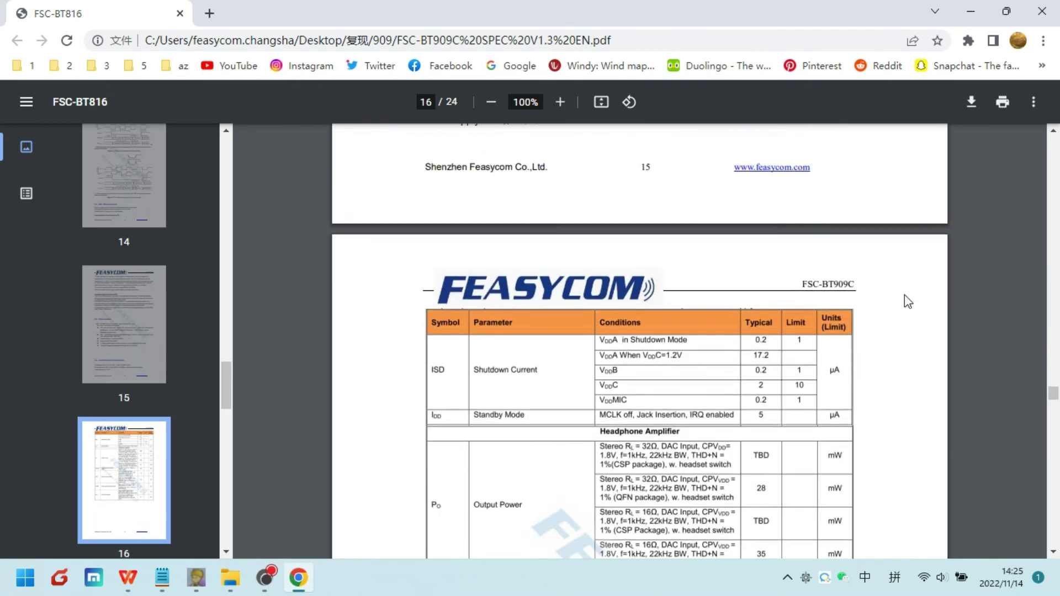
pyautogui.scroll(-20, 905, 296)
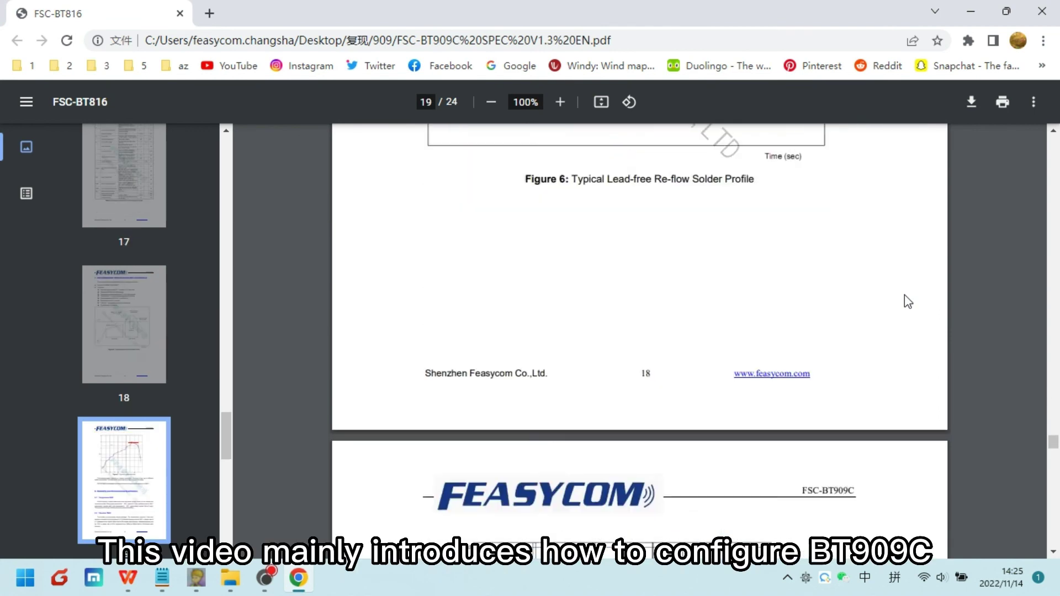
pyautogui.scroll(-20, 907, 301)
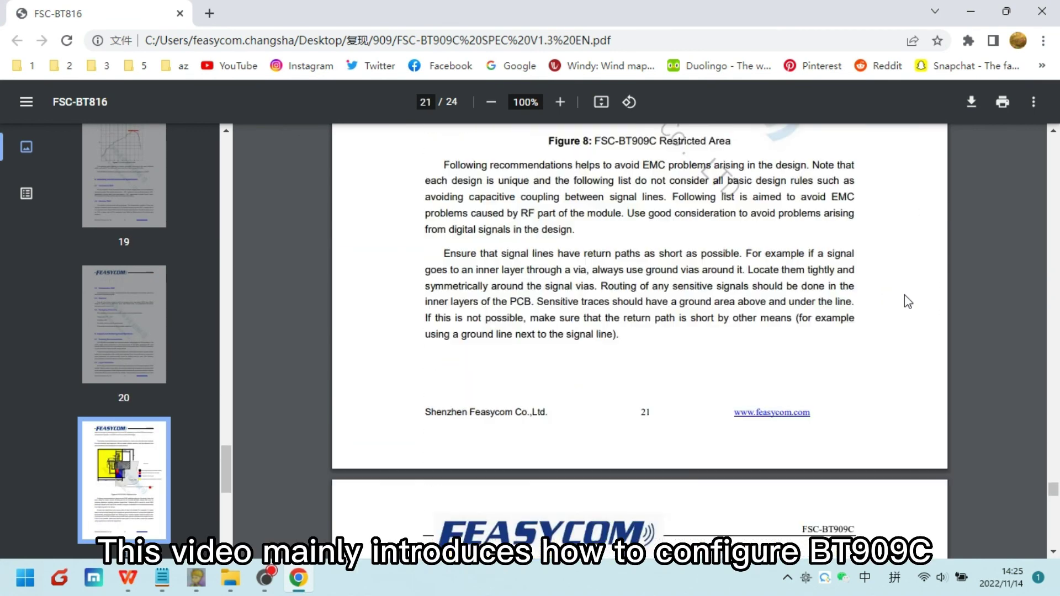